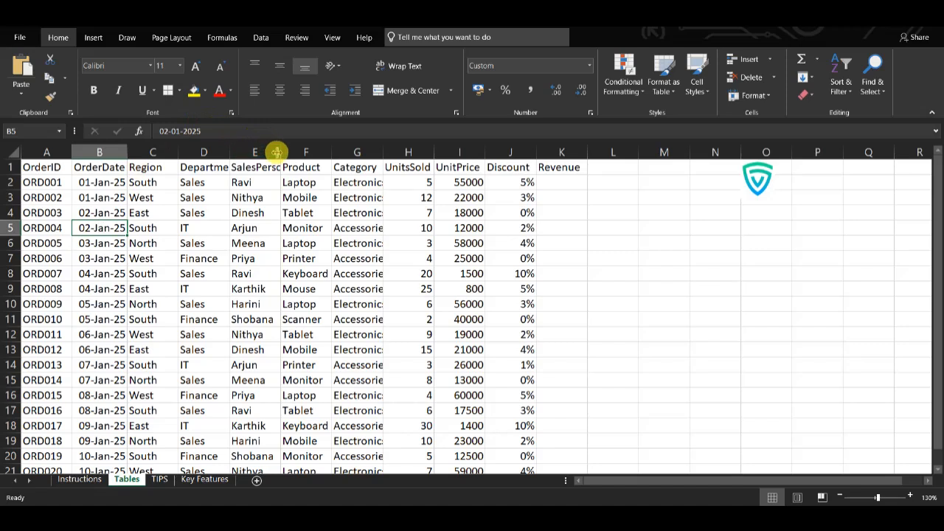
# Step: Fit the SalesPerson column's width to its contents
pyautogui.doubleClick(281, 152)
pyautogui.click(283, 228)
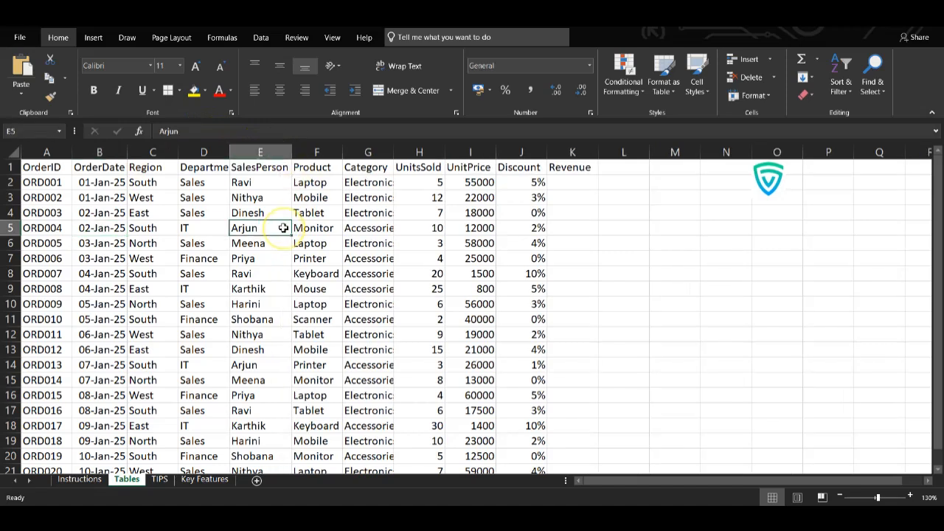
pyautogui.scroll(-3, 251, 228)
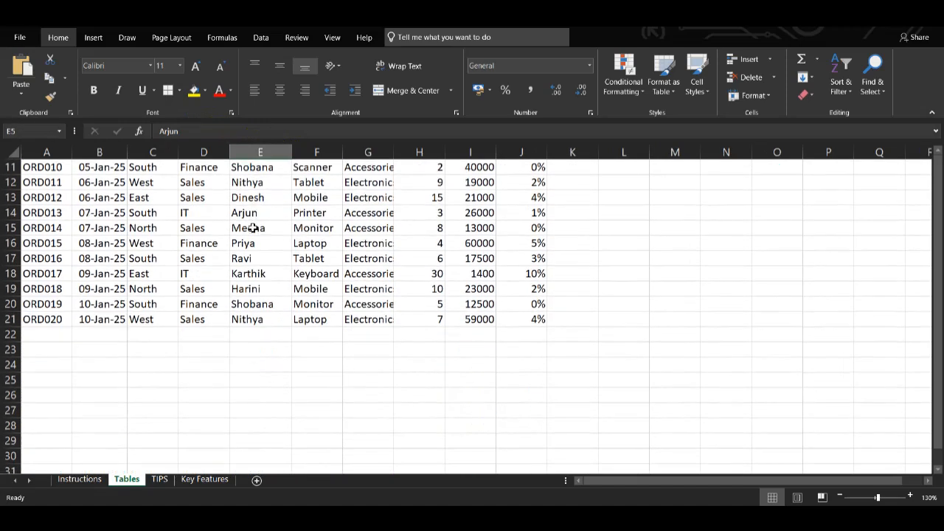
pyautogui.scroll(4, 250, 228)
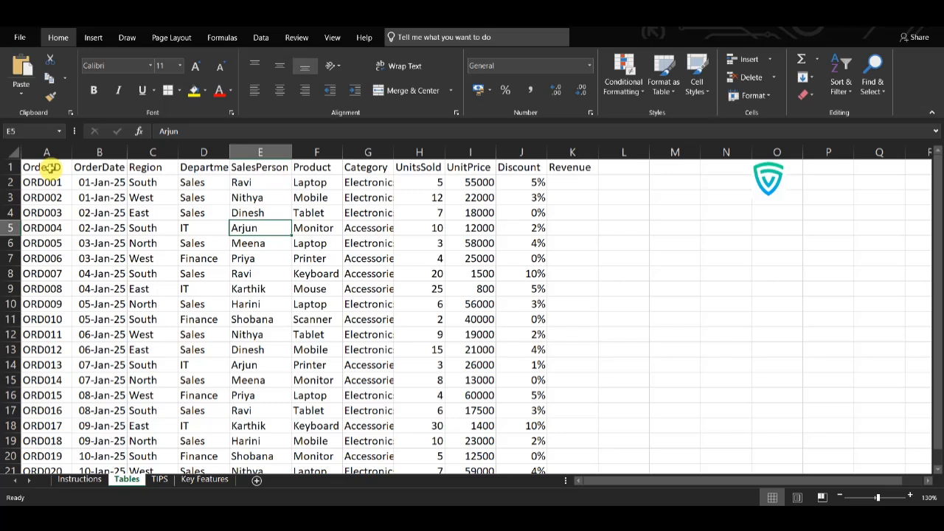
# Step: Select the full order data range A1:K21, including the header row and the empty Revenue column
pyautogui.moveTo(42, 166); pyautogui.dragTo(96, 182)
pyautogui.moveTo(222, 234); pyautogui.dragTo(536, 421)
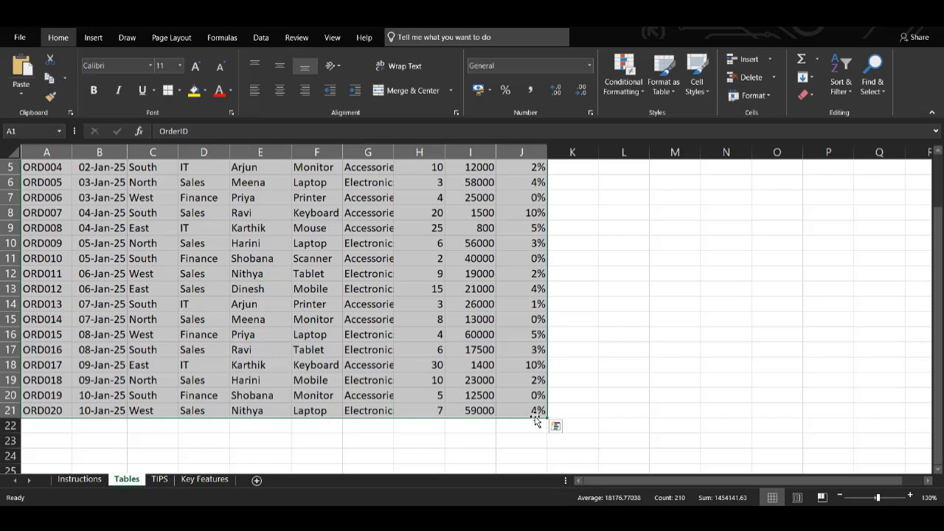
pyautogui.scroll(2, 501, 290)
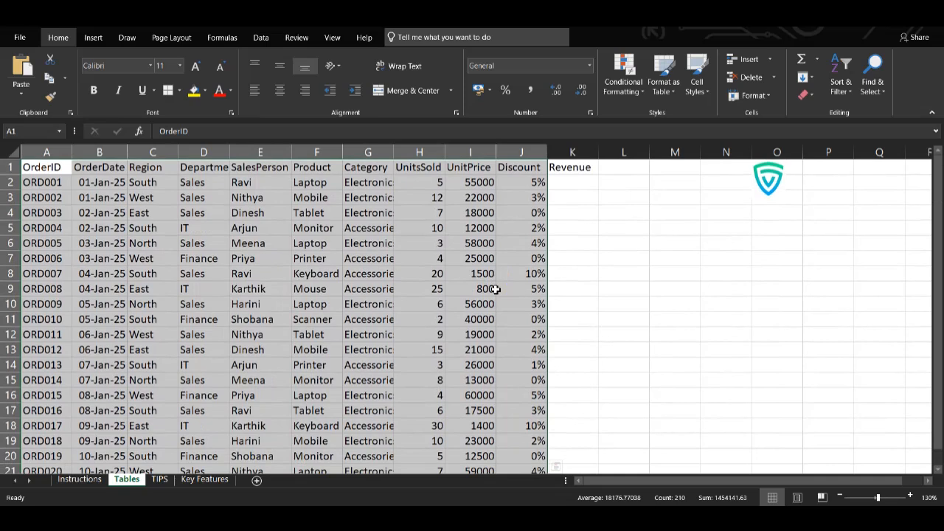
pyautogui.hotkey('shift', 'Right')
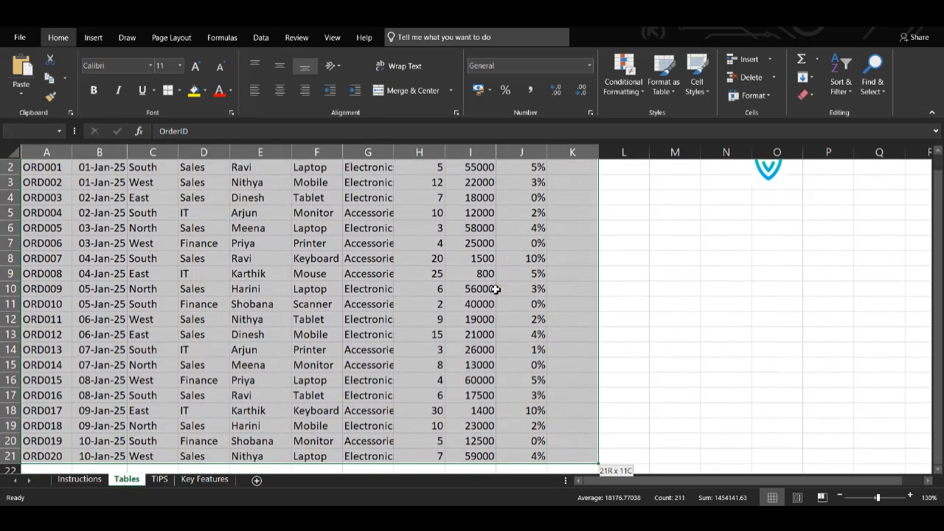
pyautogui.scroll(1, 495, 289)
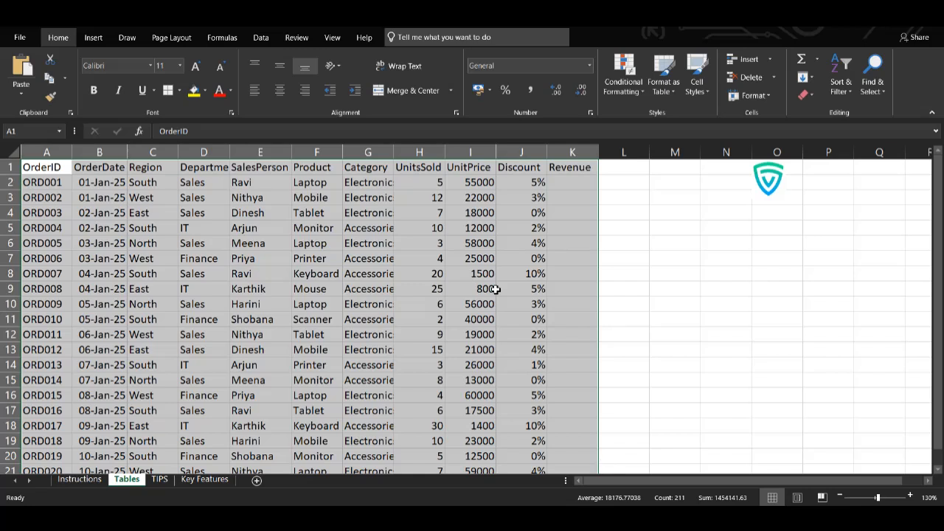
pyautogui.hotkey('ctrl', 't')
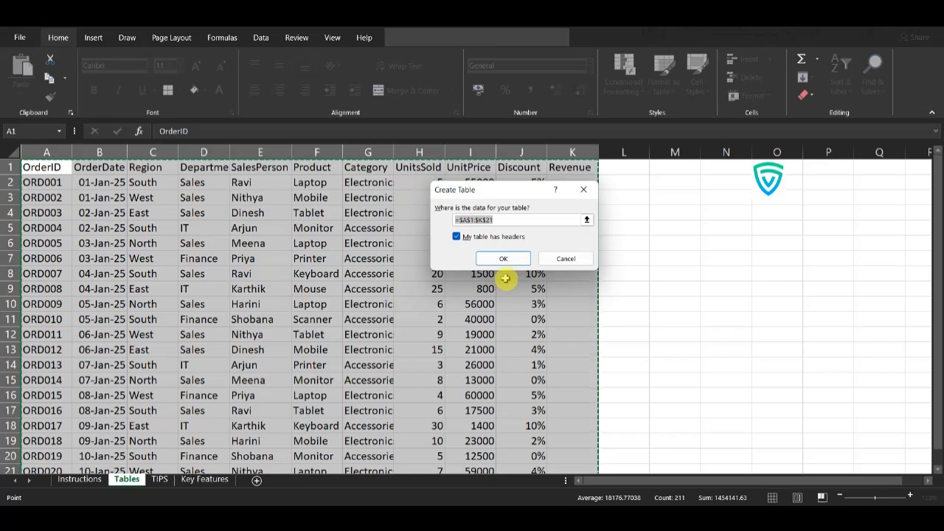
pyautogui.click(555, 259)
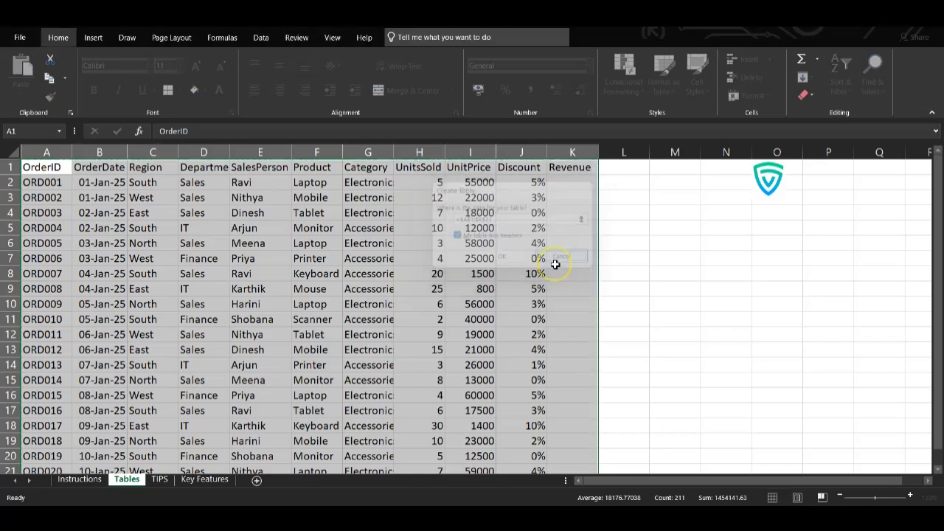
pyautogui.click(94, 40)
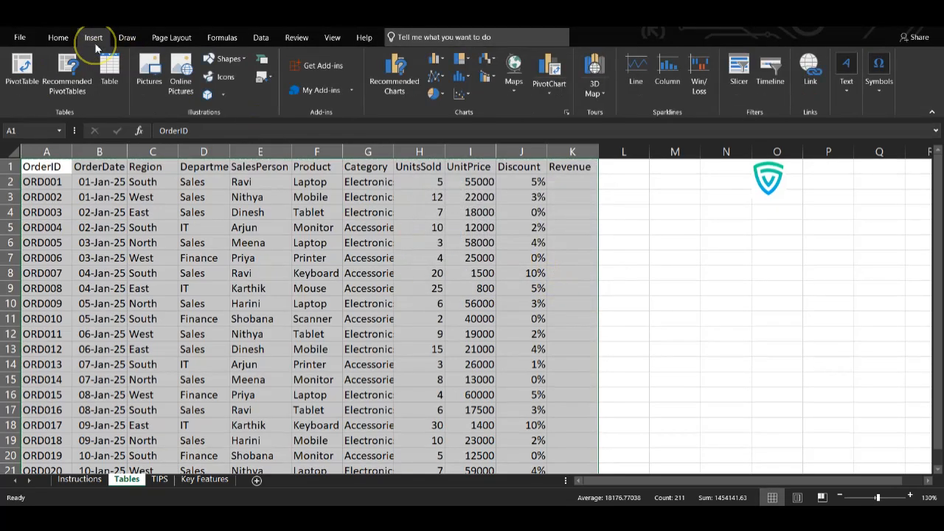
pyautogui.click(117, 83)
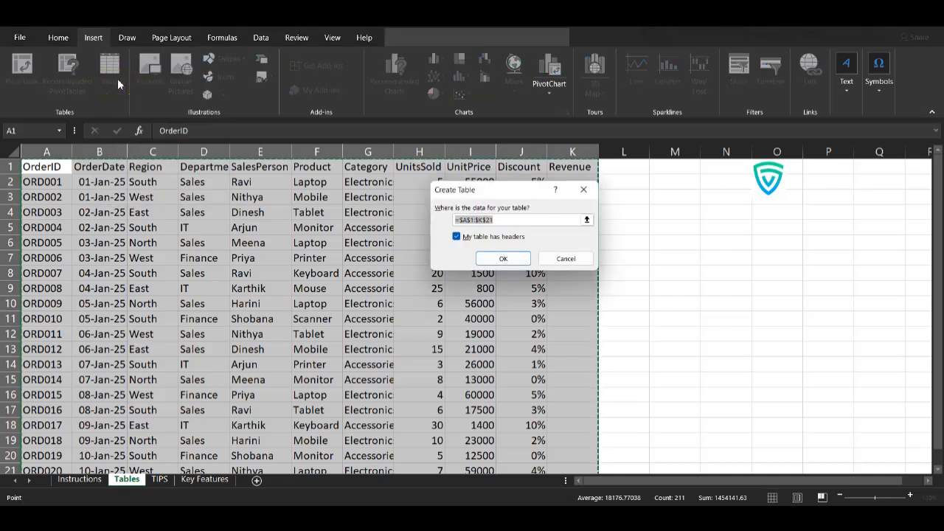
pyautogui.click(584, 192)
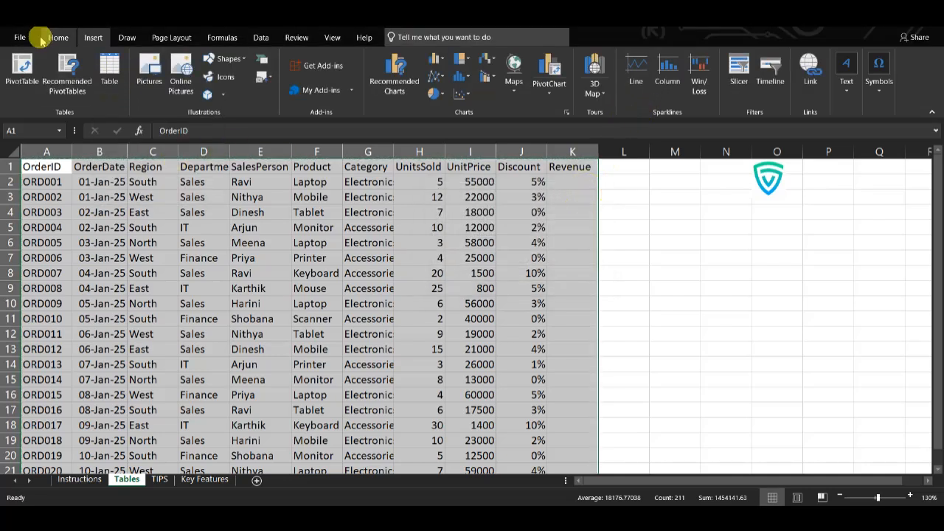
pyautogui.click(64, 43)
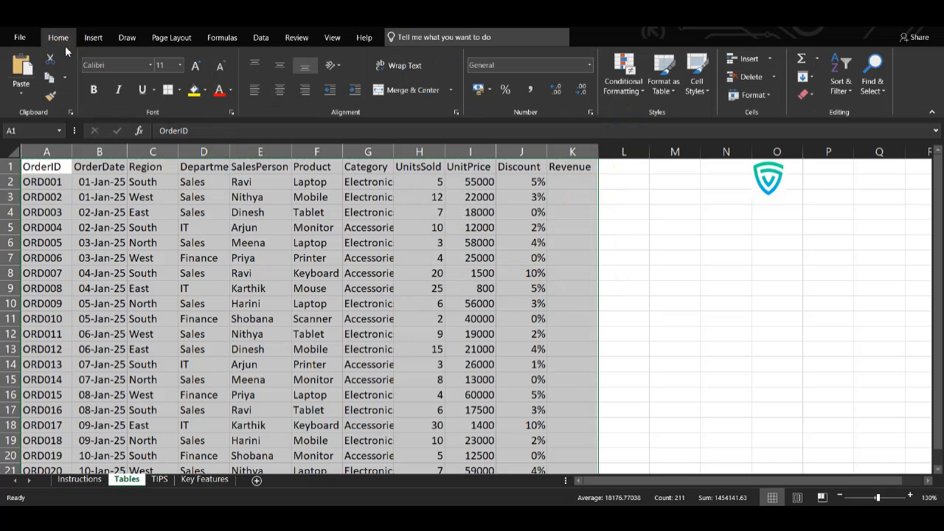
# Step: Convert the selected range A1:K21 into a table, treating the first row as headers
pyautogui.press('alt')
pyautogui.press('n')
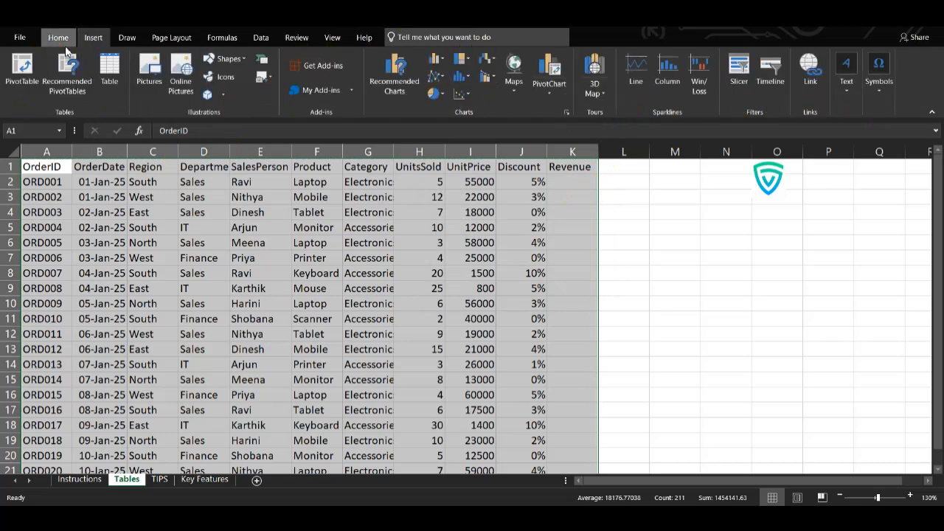
pyautogui.press('t')
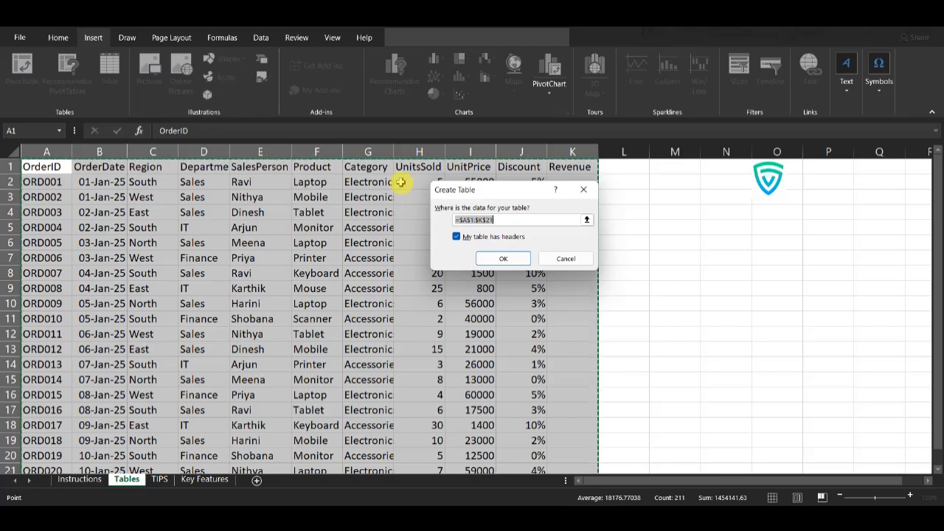
pyautogui.click(501, 262)
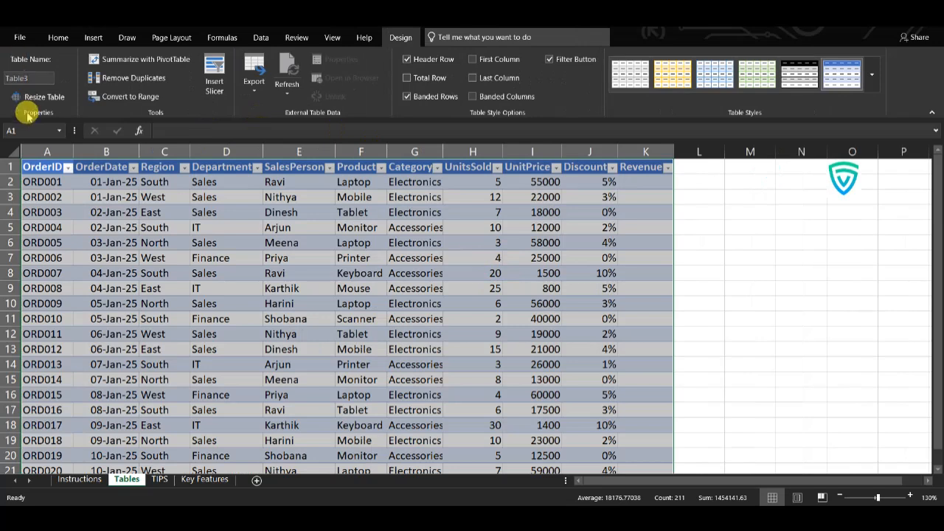
# Step: Rename the table as SalesRecord
pyautogui.click(26, 77)
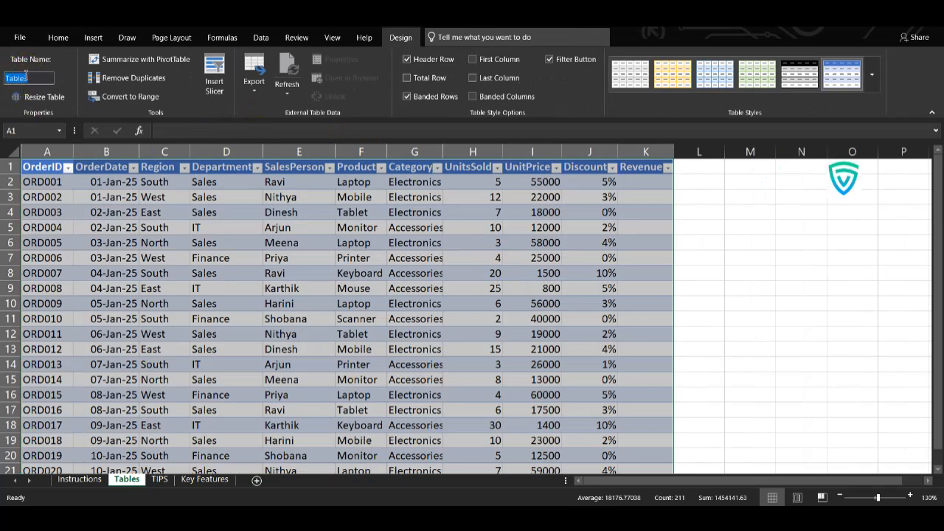
pyautogui.write('Sal')
pyautogui.press('Return')
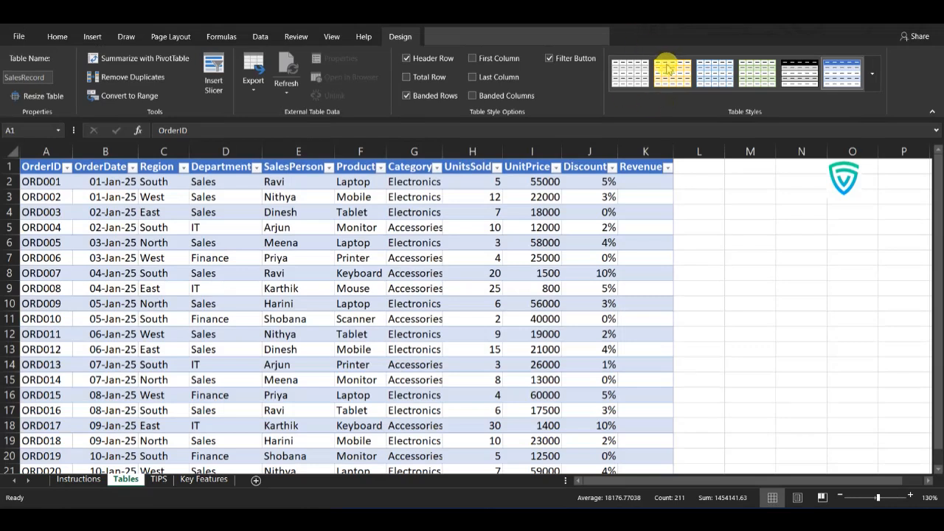
# Step: Try two light blue table styles on the table, and return it to the blue medium style with banded rows
pyautogui.click(42, 157)
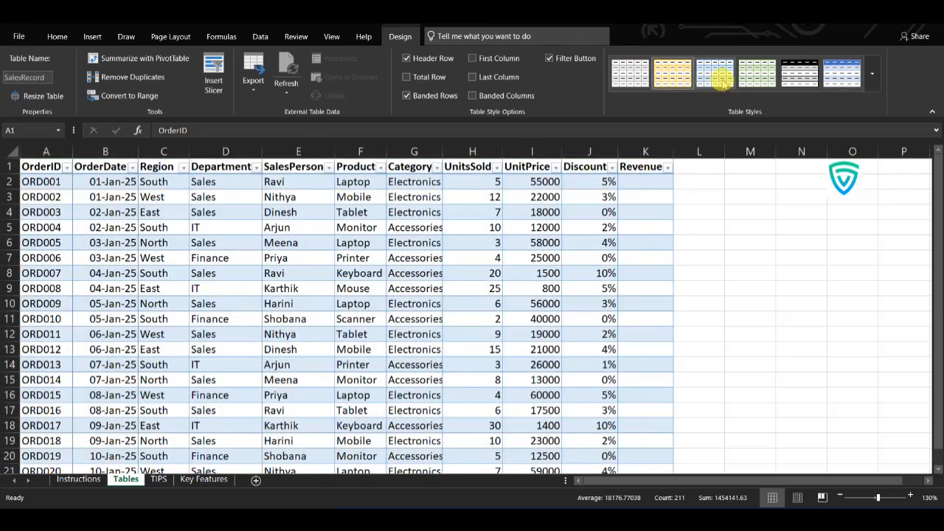
pyautogui.click(714, 73)
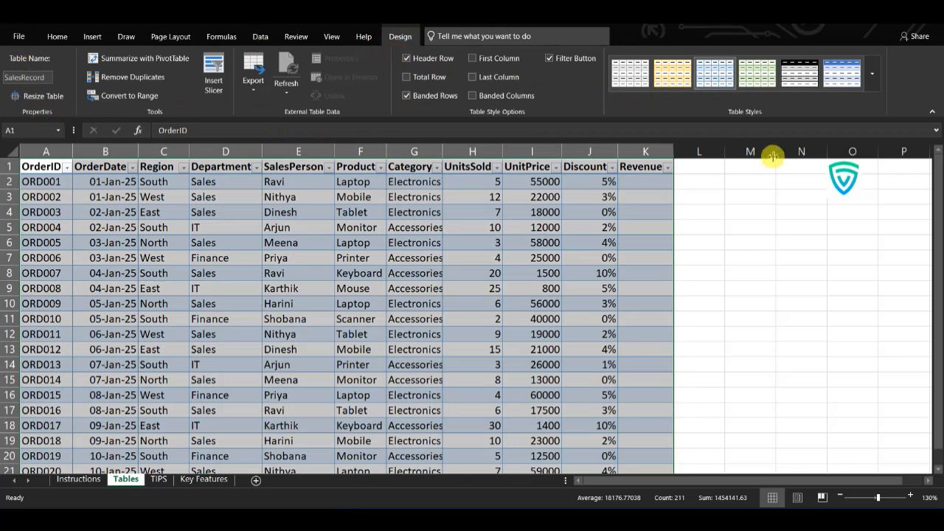
pyautogui.click(872, 76)
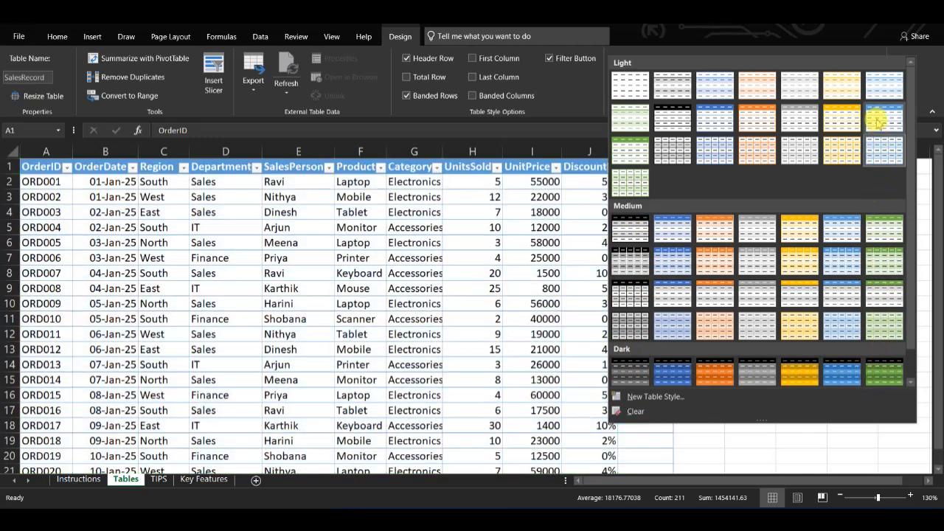
pyautogui.click(880, 122)
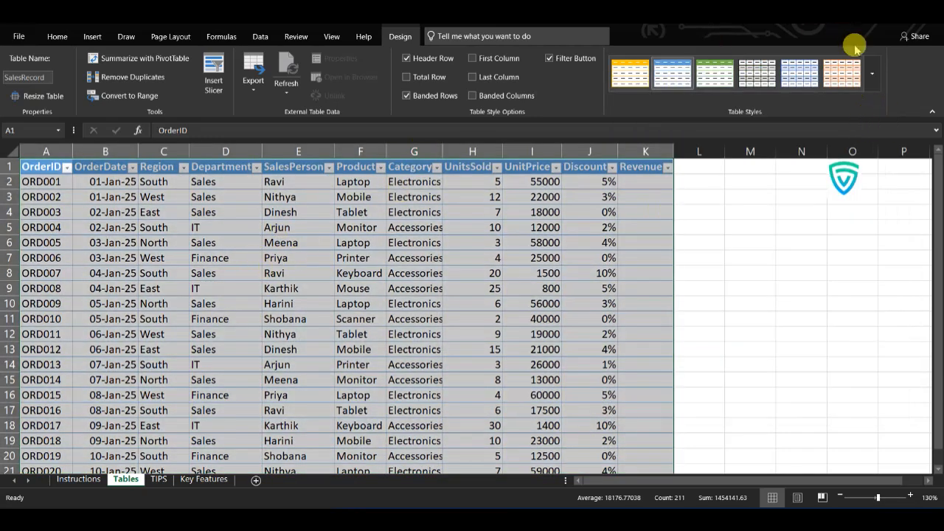
pyautogui.click(878, 72)
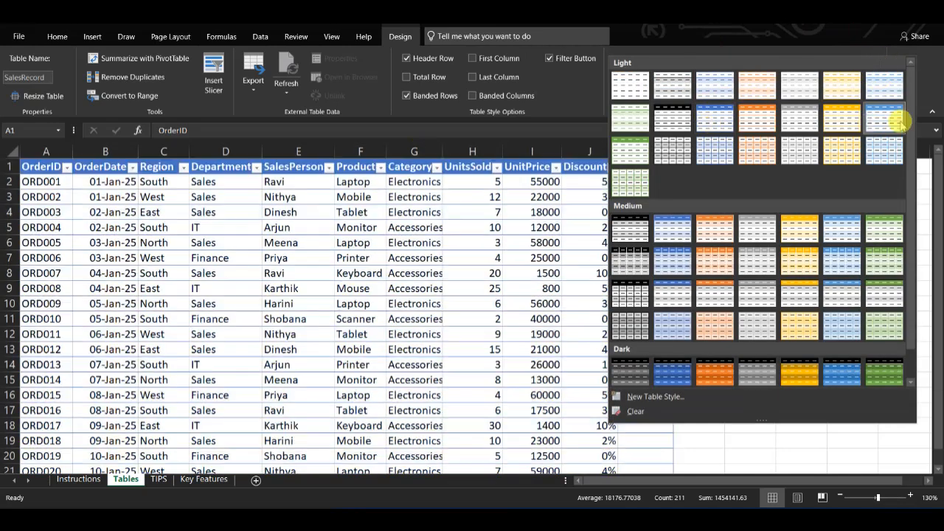
pyautogui.click(675, 231)
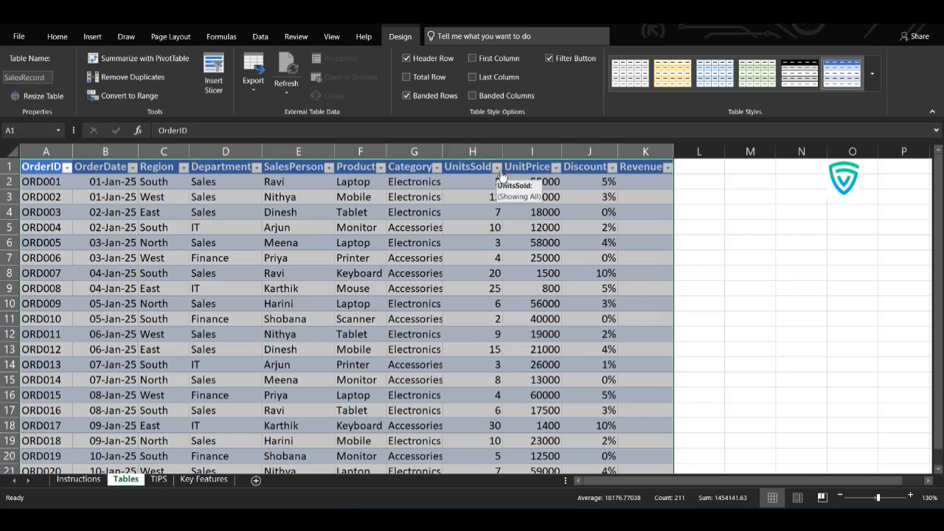
# Step: View the Discount column's sort and filter options, and close them without applying a filter
pyautogui.click(612, 167)
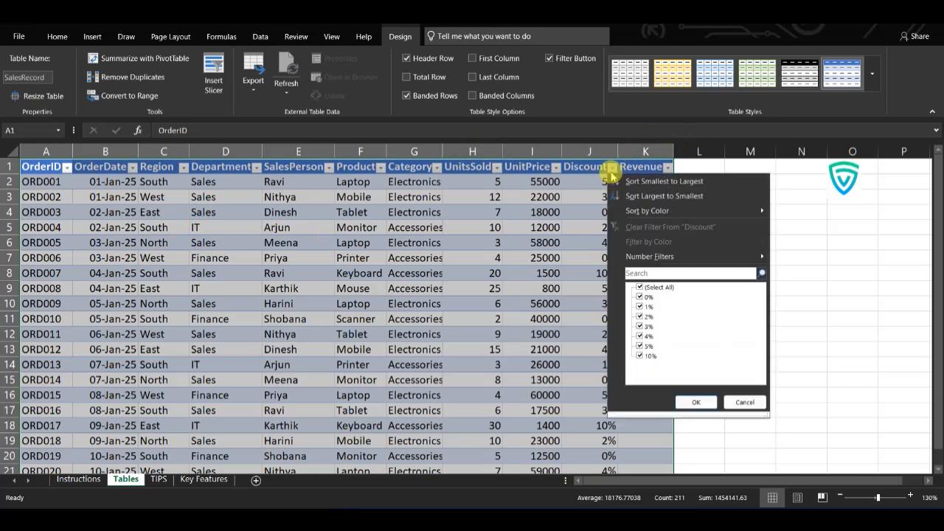
pyautogui.press('Escape')
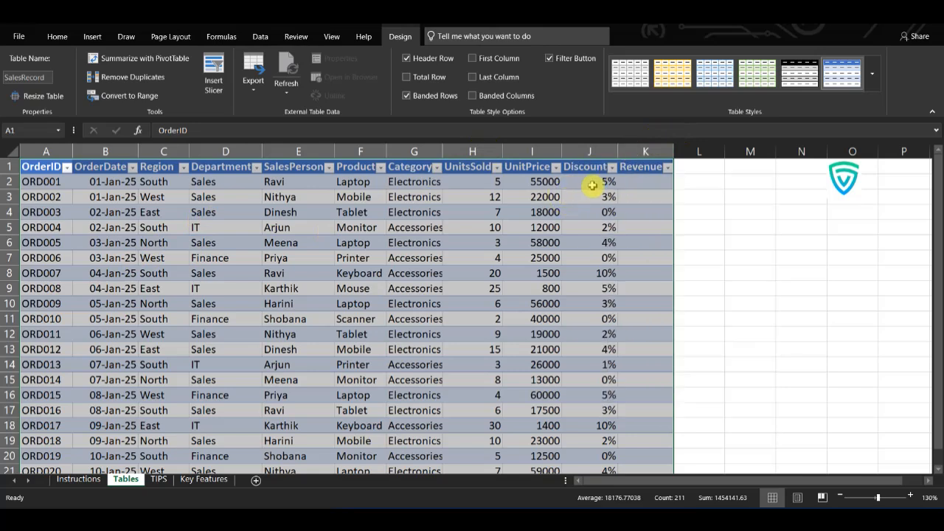
pyautogui.click(596, 208)
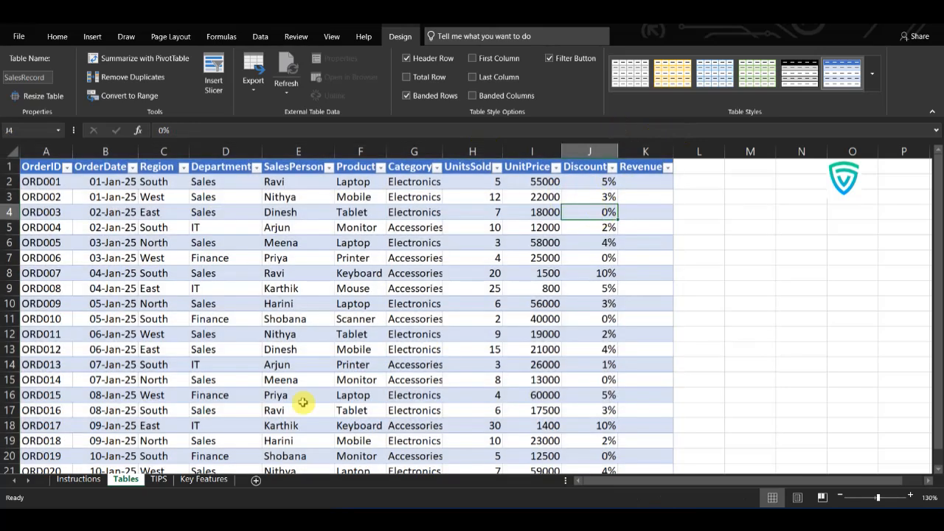
# Step: Start a new record in row 22, directly below the table, by entering the next sequential order ID
pyautogui.click(210, 408)
pyautogui.scroll(-3, 210, 408)
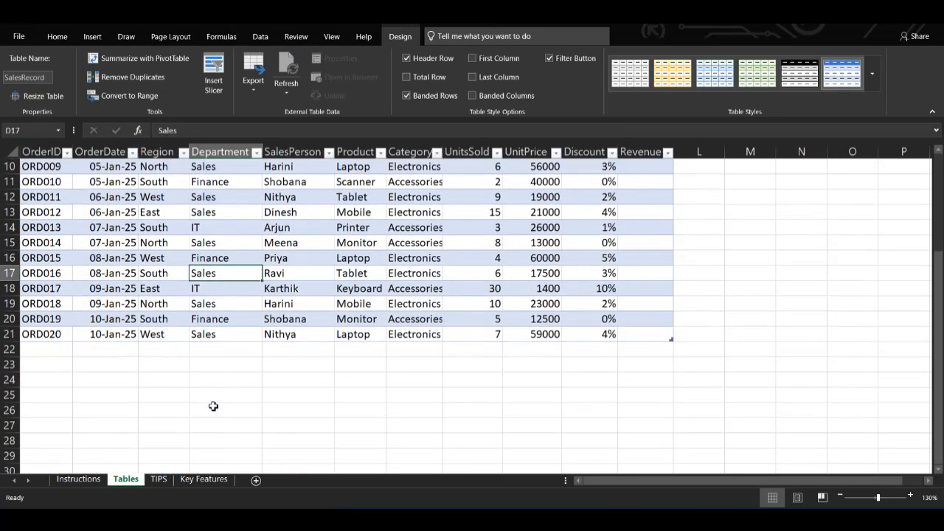
pyautogui.click(51, 352)
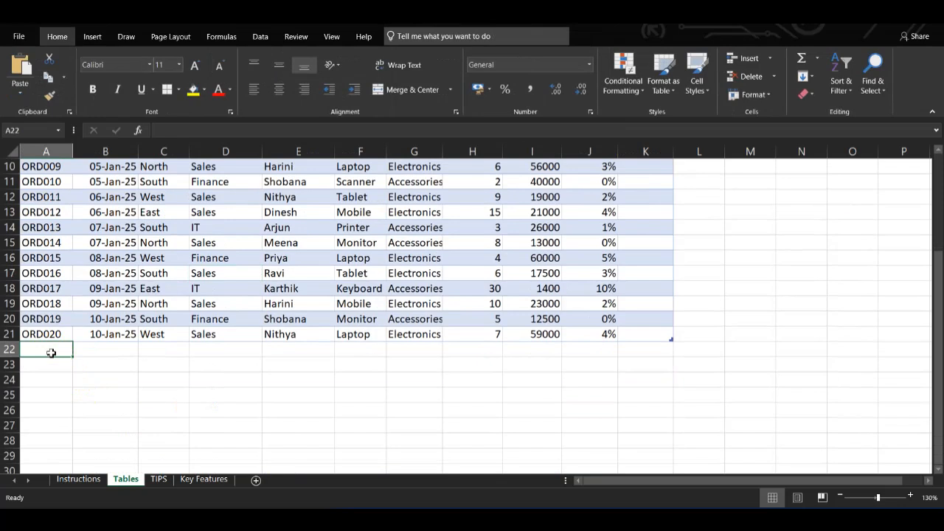
pyautogui.write('ORD')
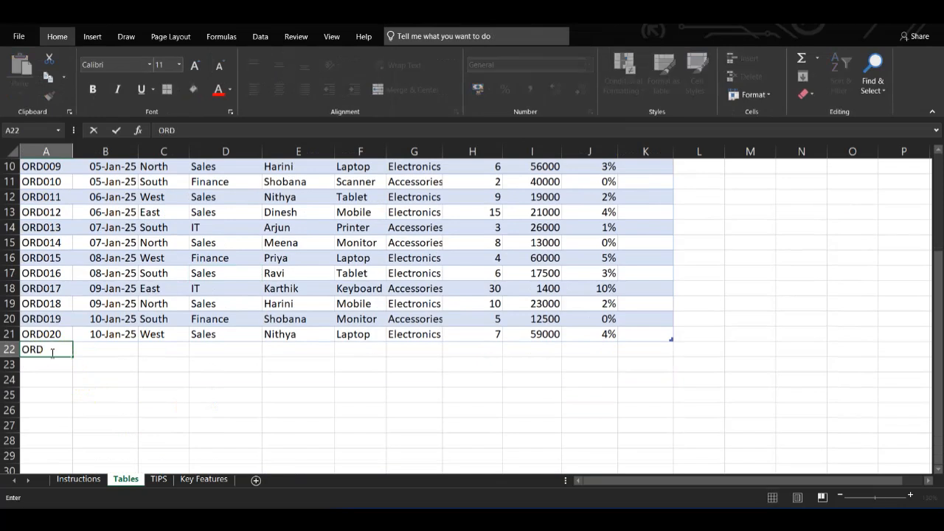
pyautogui.write('021')
pyautogui.press('Tab')
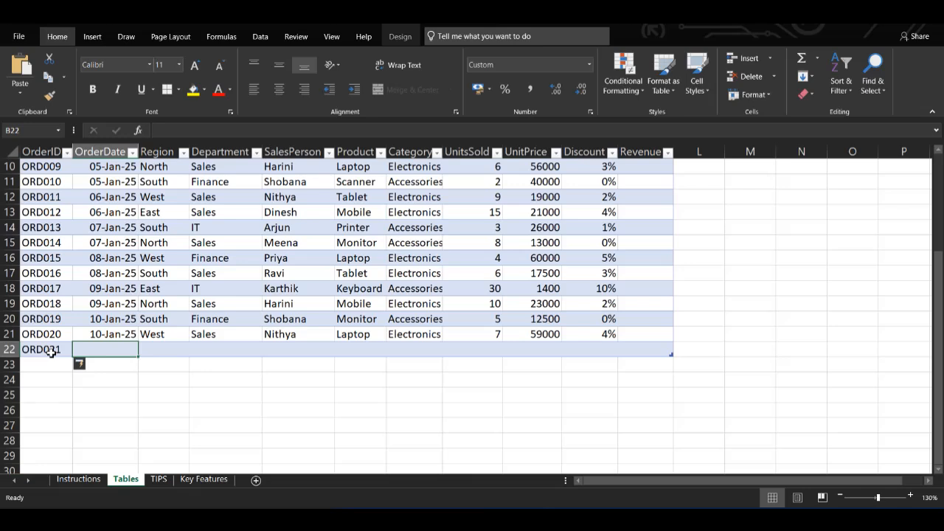
# Step: Fill the new row's OrderDate, Region and Department with the values from the row above
pyautogui.hotkey('ctrl', 'd')
pyautogui.press('Tab')
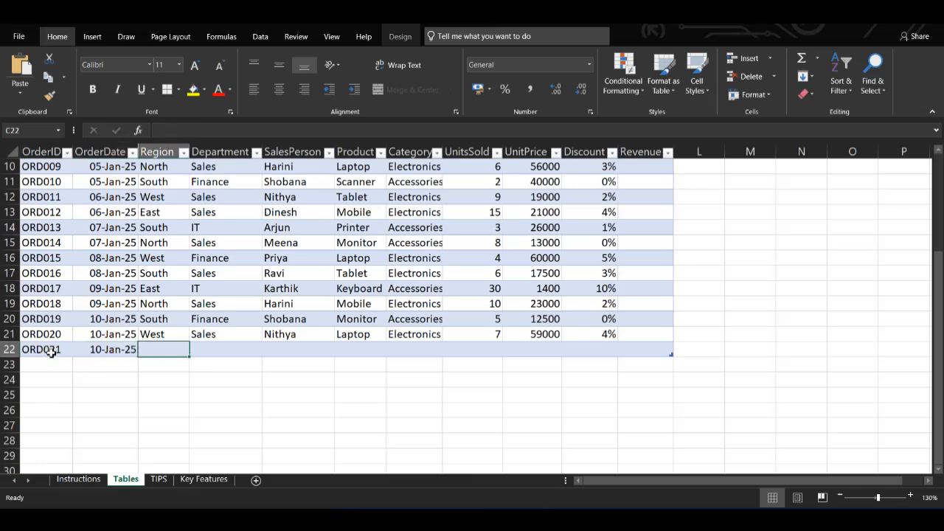
pyautogui.hotkey('ctrl', 'd')
pyautogui.press('Tab')
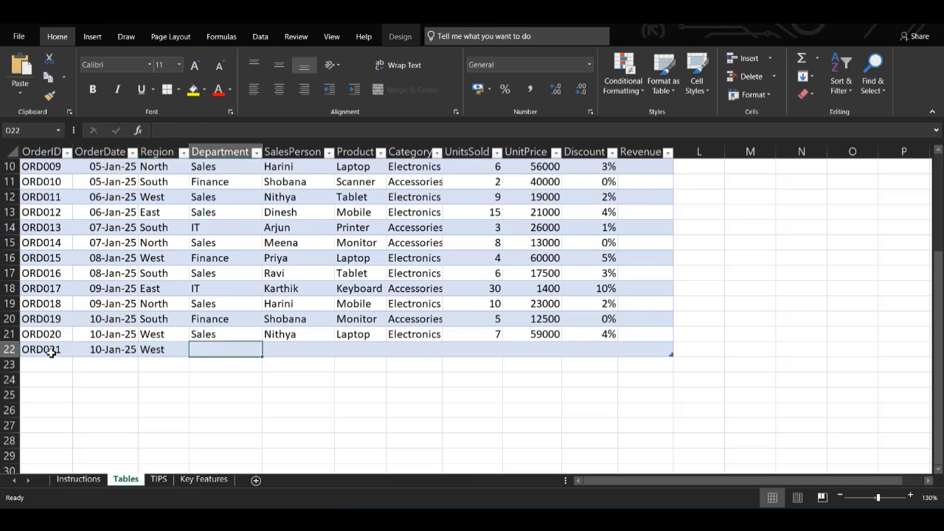
pyautogui.hotkey('ctrl', 'd')
pyautogui.press('Tab')
# Step: Enter the salesperson's name in the new row's SalesPerson cell, with only the first letter capitalised
pyautogui.write('hArini')
pyautogui.press('BackSpace')
pyautogui.press('BackSpace')
pyautogui.press('BackSpace')
pyautogui.press('BackSpace')
pyautogui.press('BackSpace')
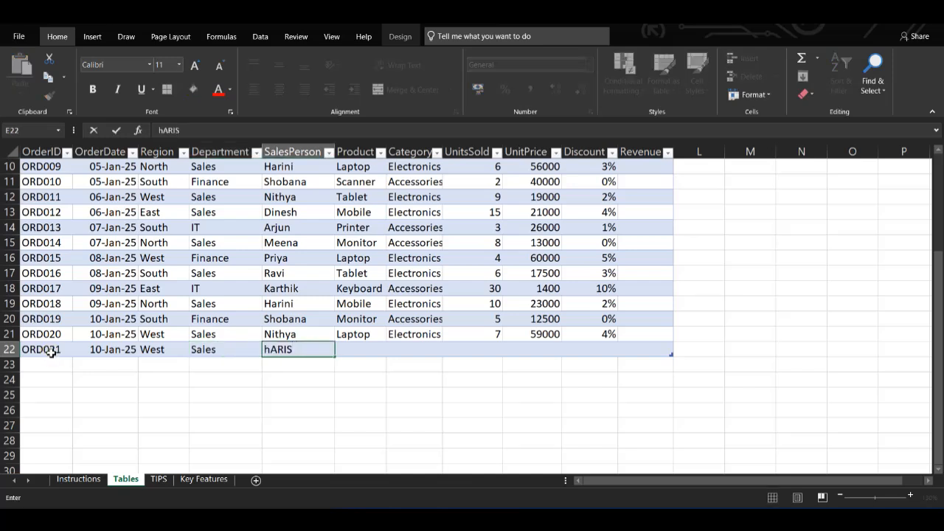
pyautogui.press('BackSpace')
pyautogui.write('Harish')
pyautogui.press('Tab')
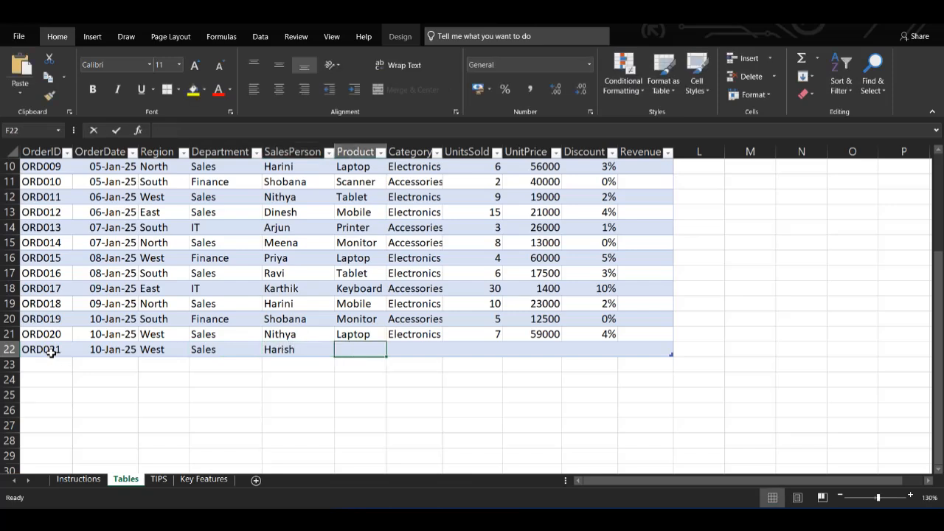
# Step: Set the new row's Product to Mobile and its Category to Electronics
pyautogui.write('Mobile')
pyautogui.press('Tab')
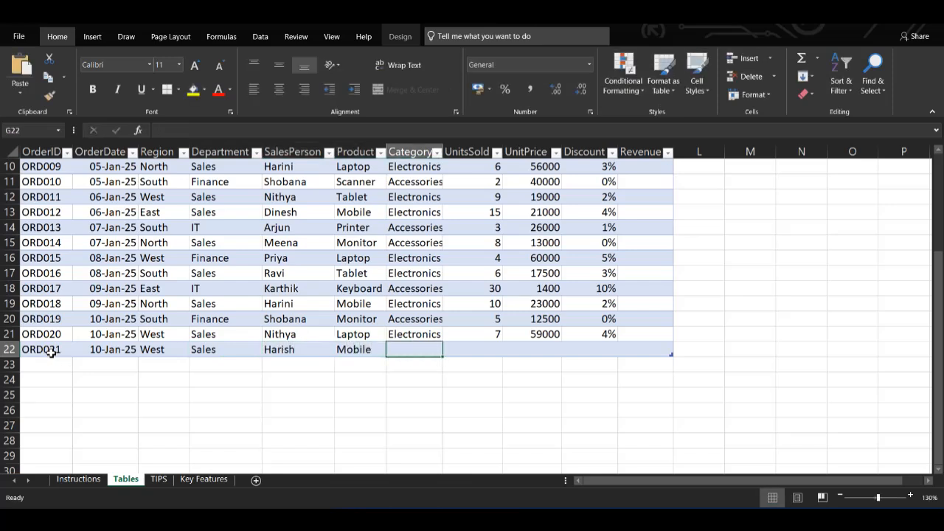
pyautogui.write('Electronics')
pyautogui.press('Tab')
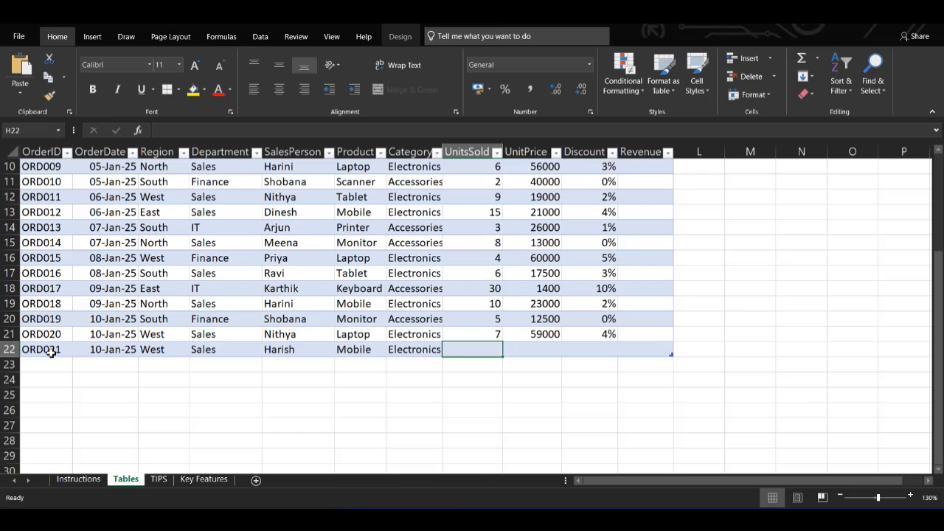
# Step: Complete the record in row 22 with UnitsSold 6, UnitPrice 60000 and Discount 2%
pyautogui.write('6')
pyautogui.press('Tab')
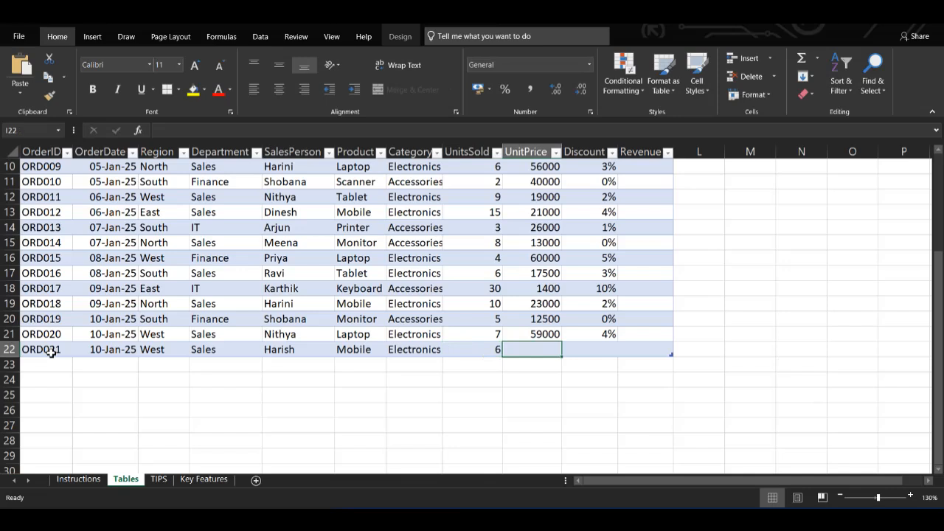
pyautogui.write('6000')
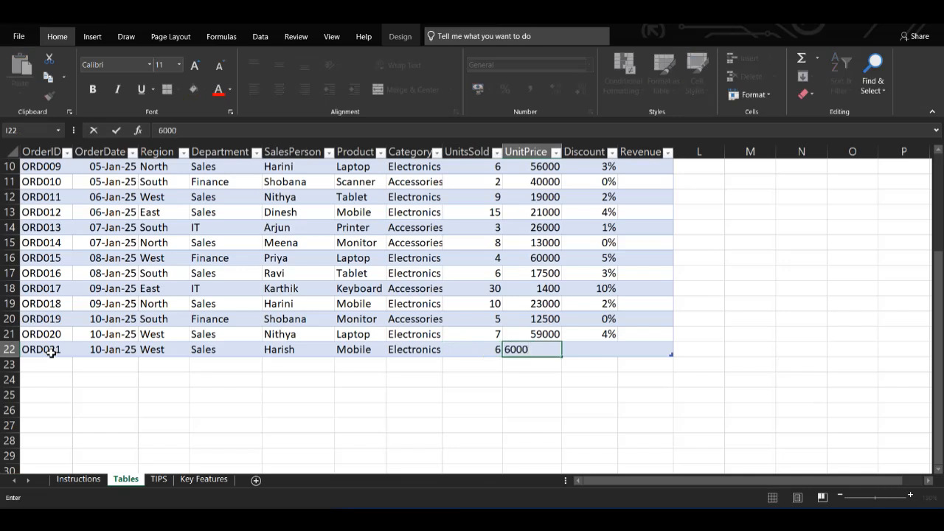
pyautogui.write('0')
pyautogui.press('Tab')
pyautogui.write('2')
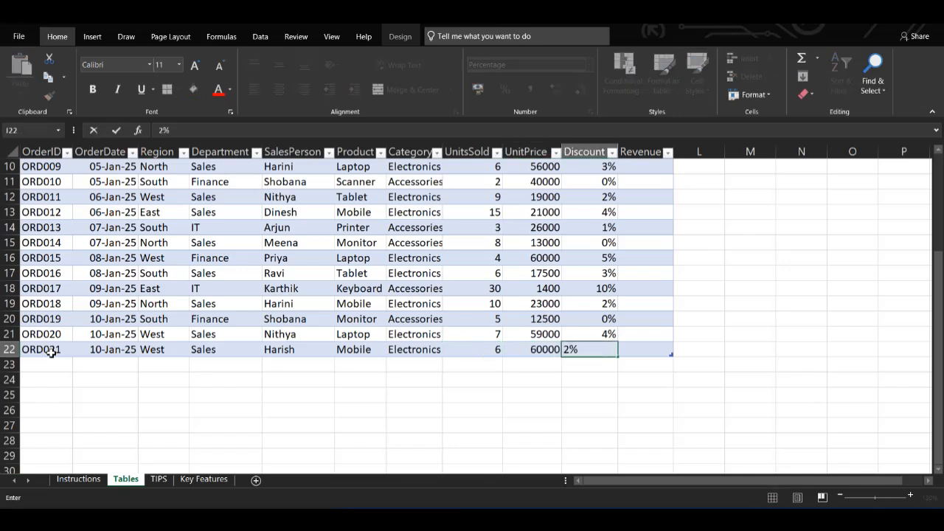
pyautogui.press('Return')
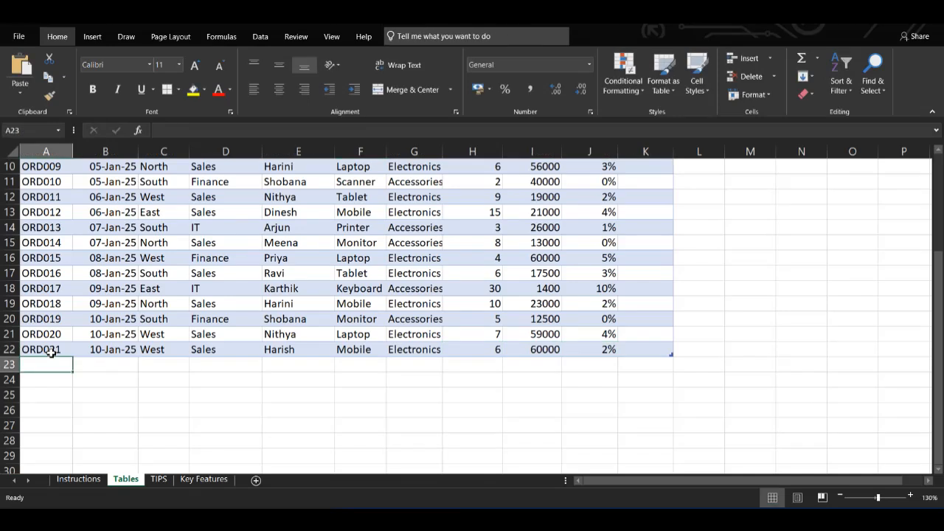
pyautogui.scroll(3, 50, 353)
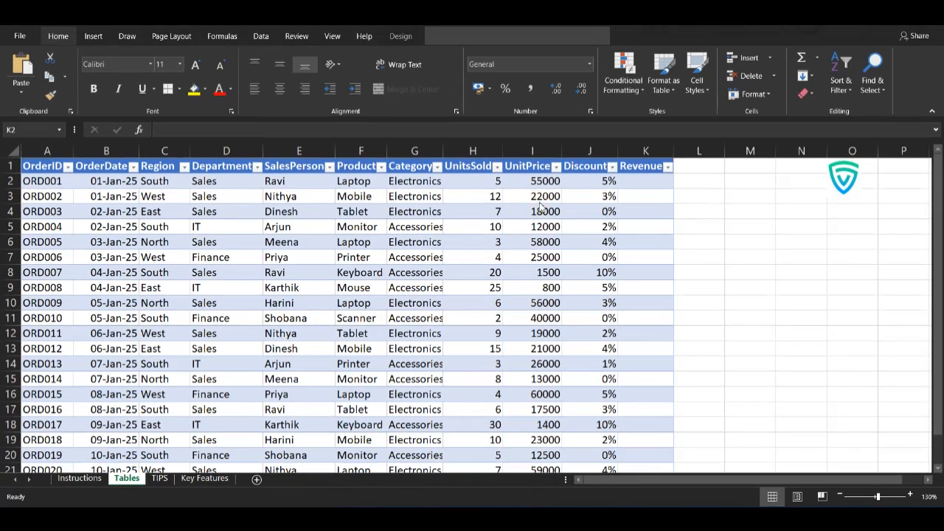
pyautogui.click(647, 178)
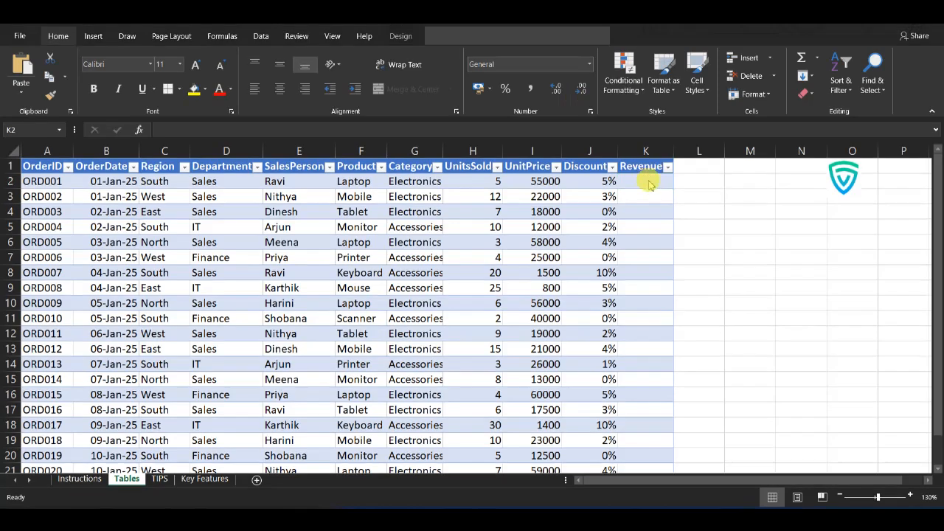
pyautogui.doubleClick(651, 184)
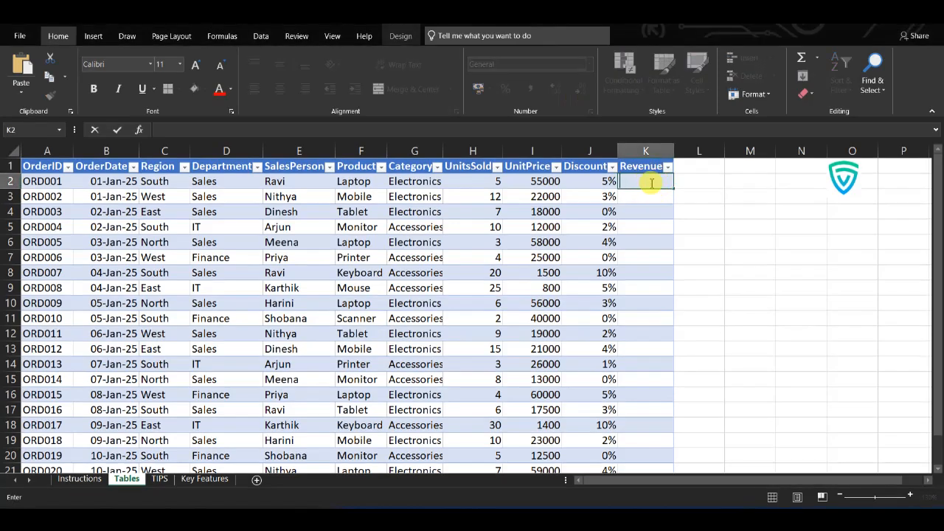
pyautogui.write('=[@UnitsSold]*[@UnitPrice]*(1-[@Discount])')
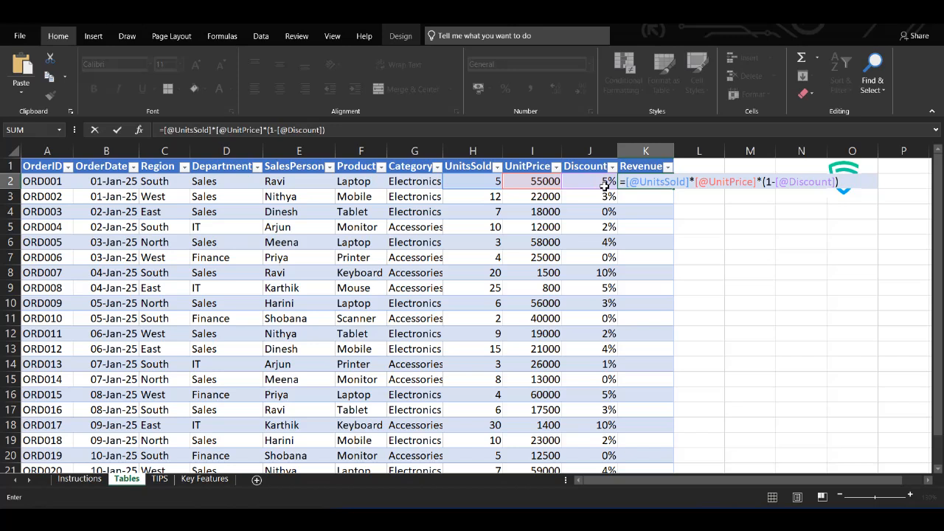
pyautogui.press('Return')
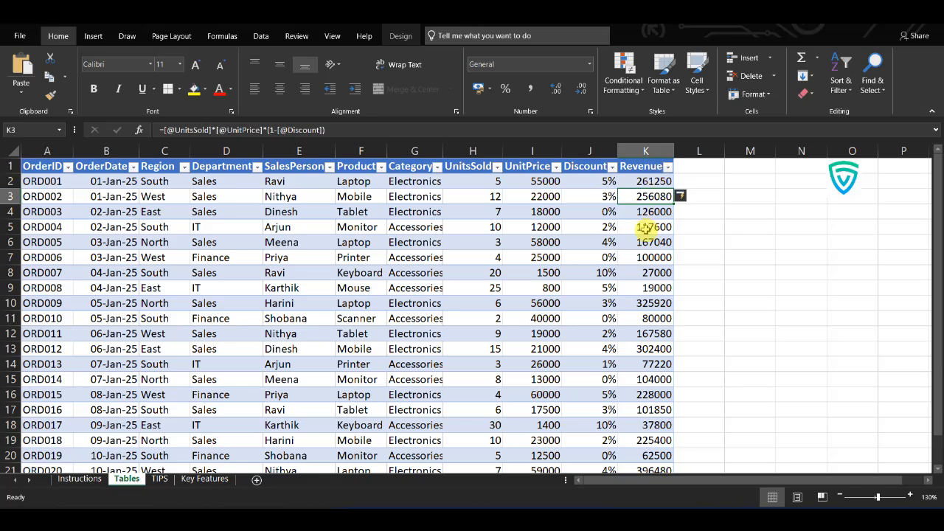
pyautogui.scroll(-2, 646, 229)
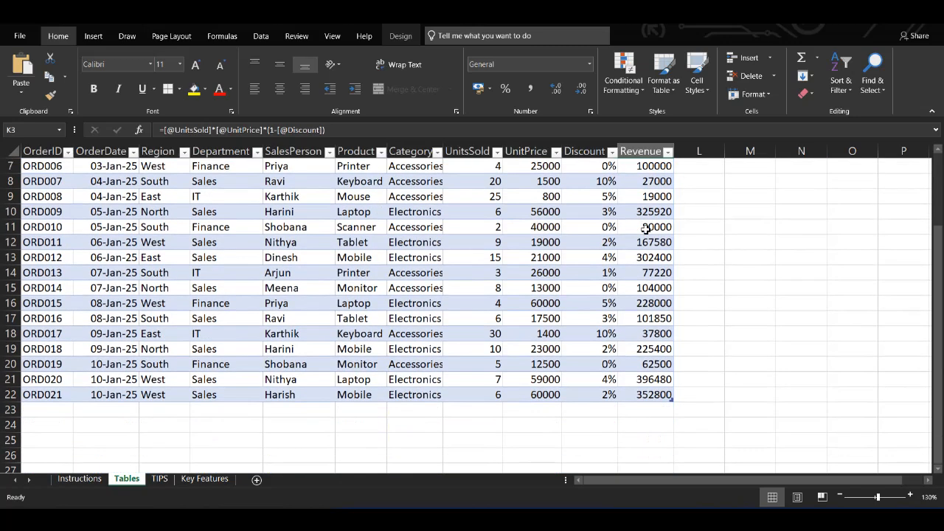
pyautogui.scroll(2, 646, 229)
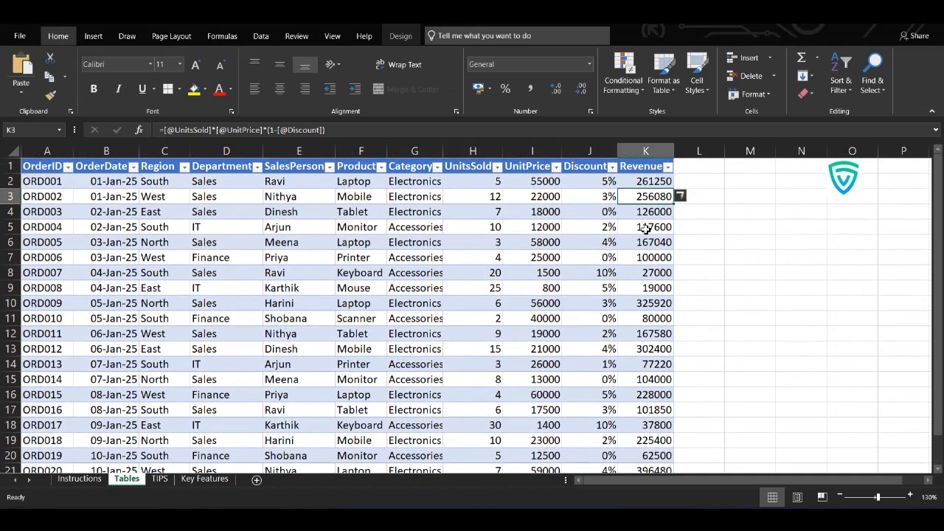
pyautogui.scroll(-1, 645, 228)
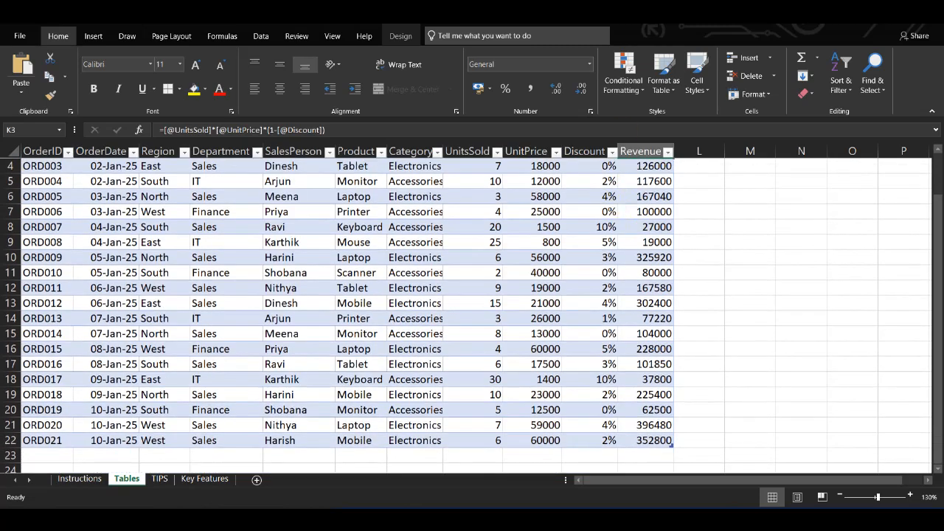
pyautogui.scroll(1, 832, 313)
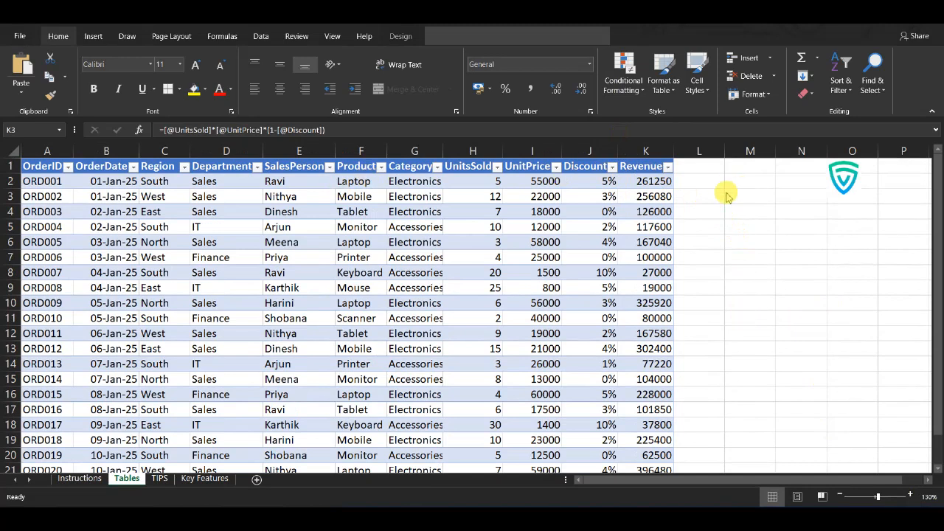
# Step: Add a Profit column to the table by entering its header in L1, directly beside Revenue
pyautogui.click(696, 171)
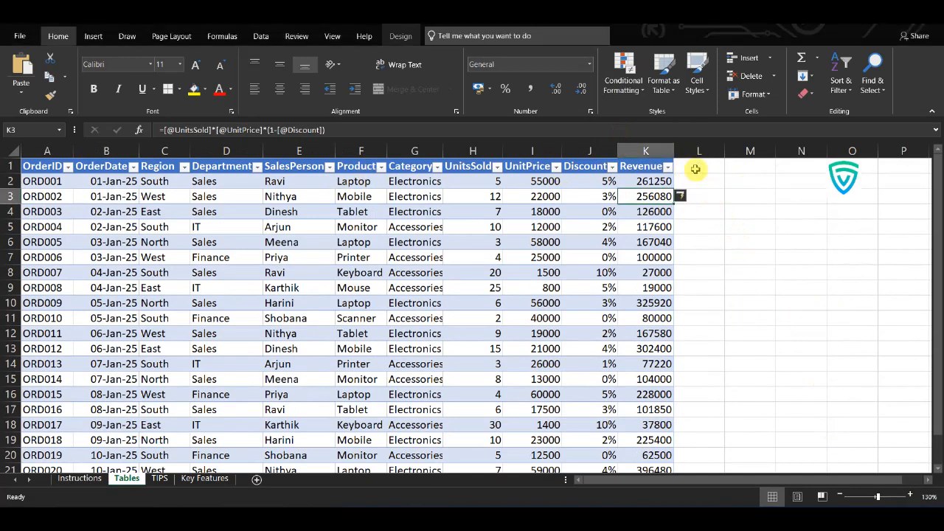
pyautogui.click(695, 169)
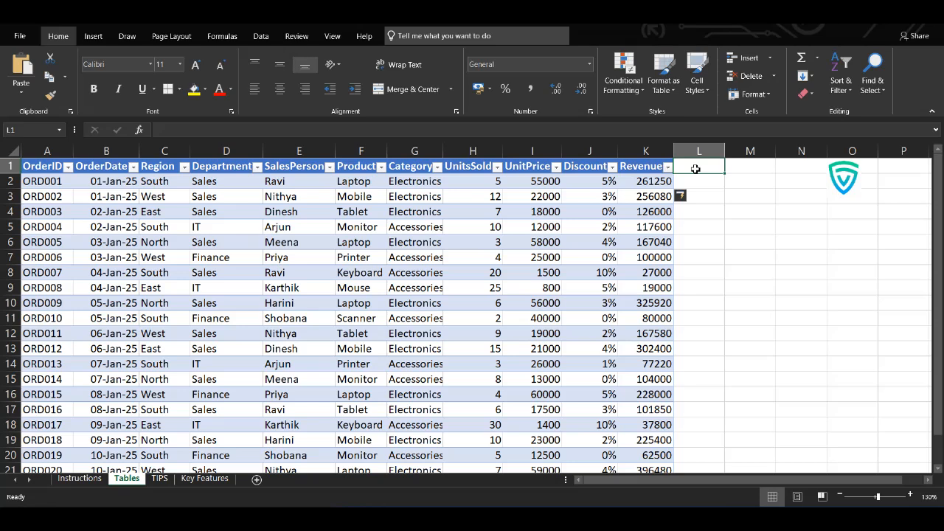
pyautogui.write('Prof')
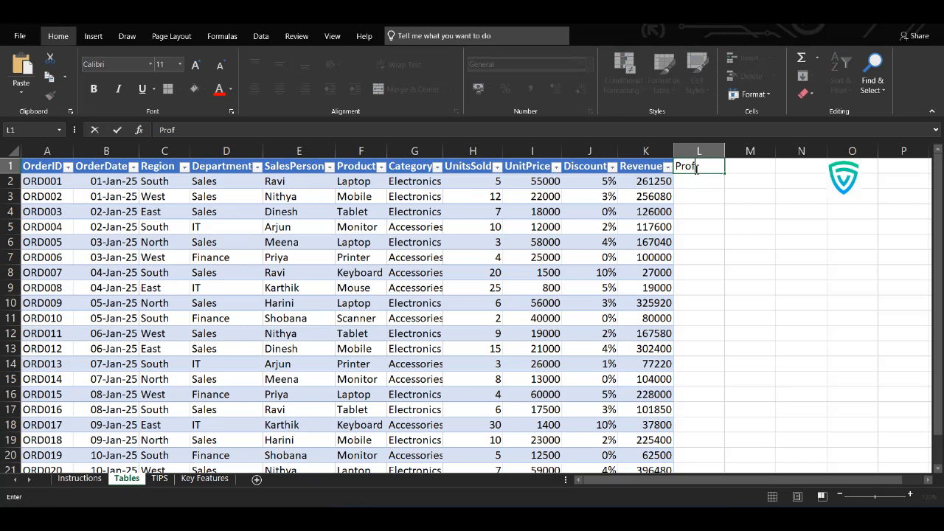
pyautogui.write('it')
pyautogui.press('Return')
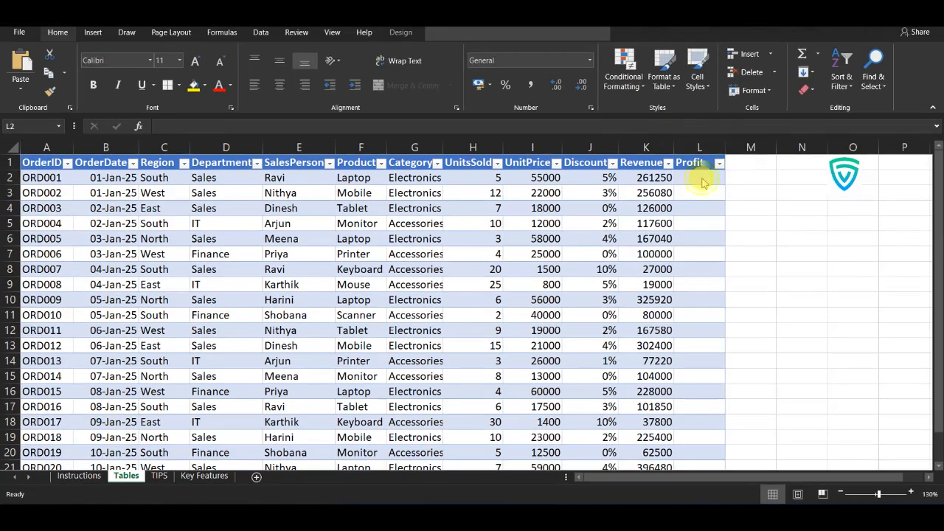
pyautogui.click(702, 181)
pyautogui.doubleClick(704, 180)
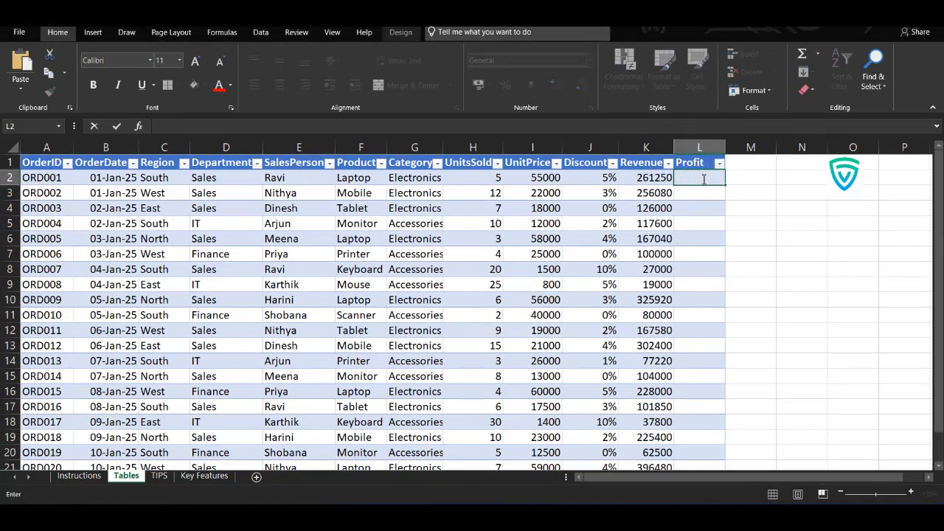
pyautogui.write('=')
pyautogui.write('=[@Revenue]*20%')
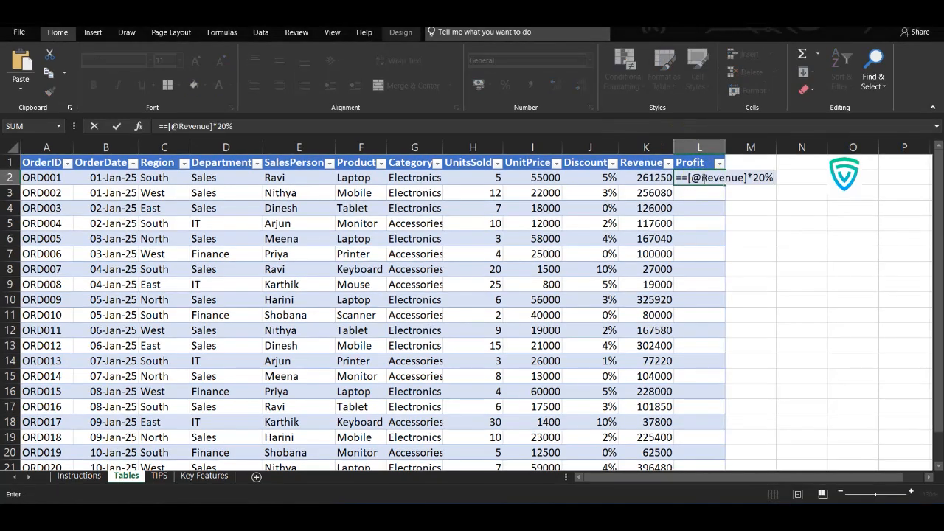
pyautogui.click(679, 178)
pyautogui.press('BackSpace')
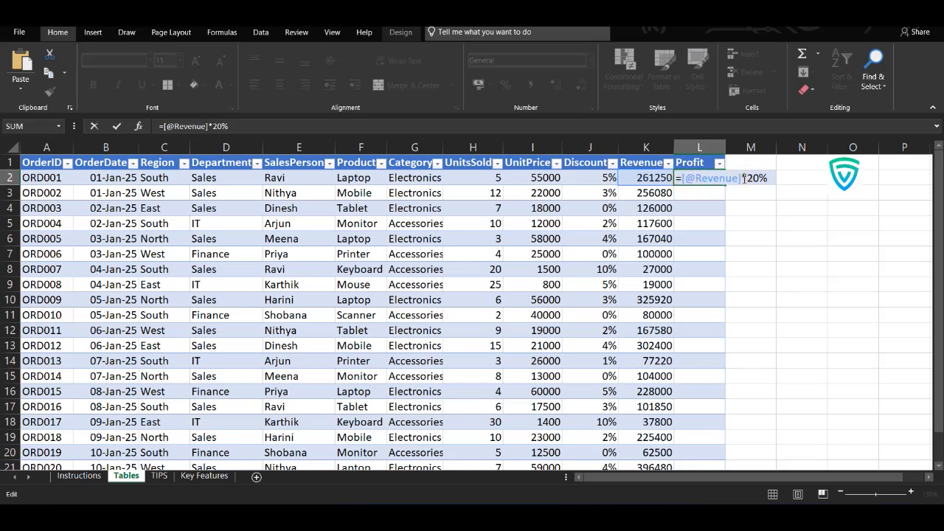
pyautogui.moveTo(740, 178); pyautogui.dragTo(702, 183)
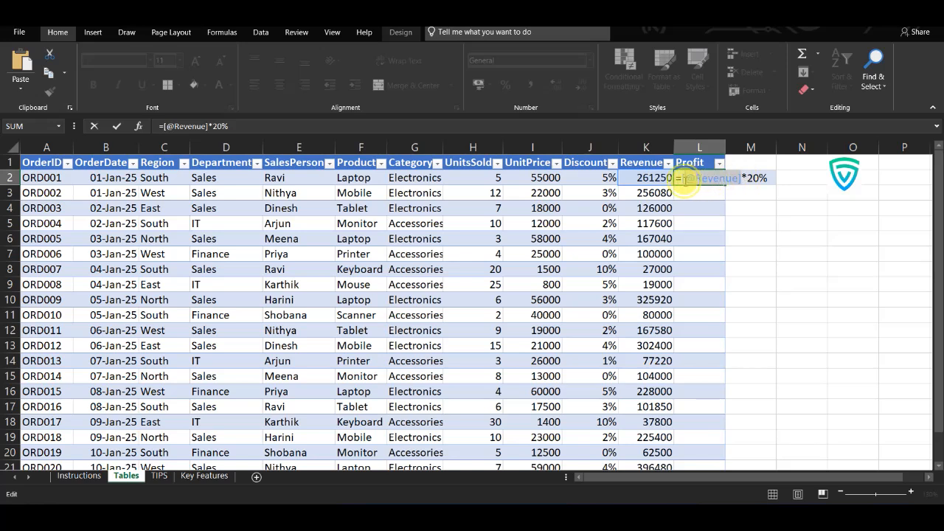
pyautogui.press('BackSpace')
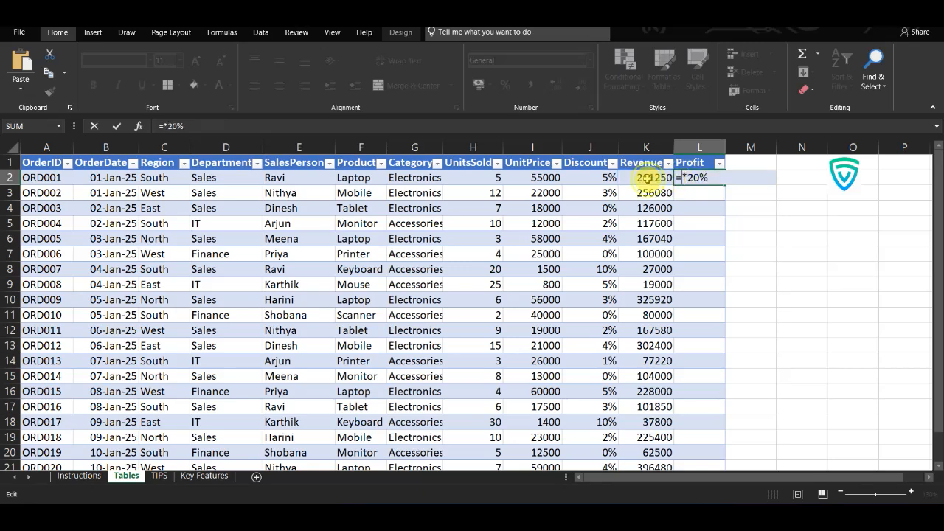
pyautogui.click(646, 178)
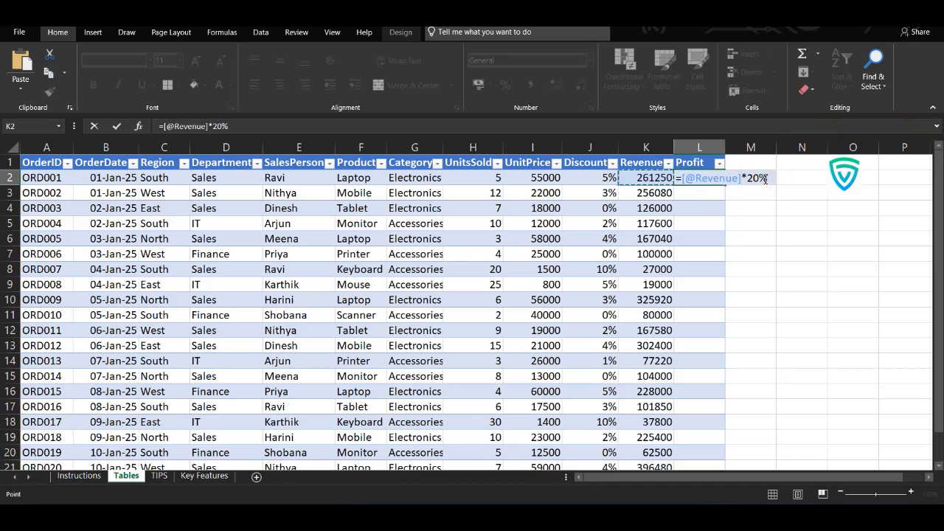
pyautogui.press('Return')
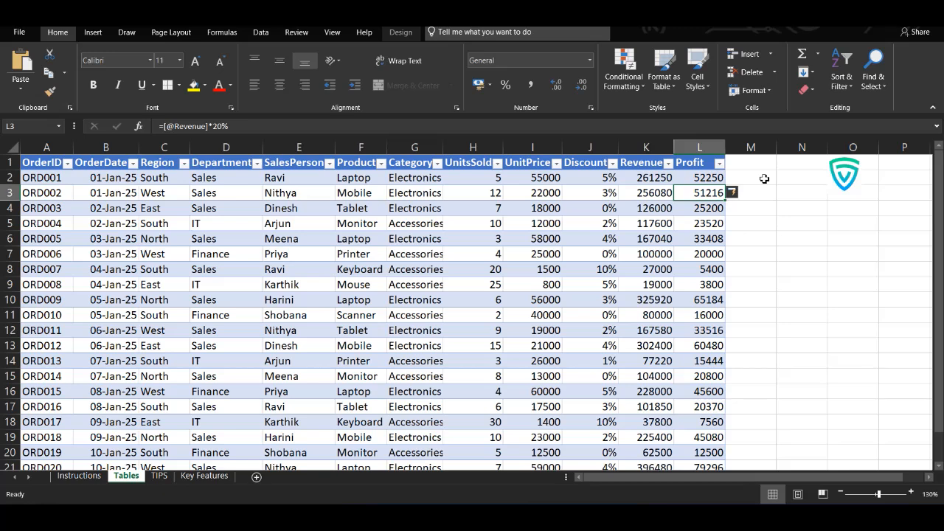
# Step: Review the calculated Profit values and the other columns down to the table's last record
pyautogui.scroll(-1, 706, 260)
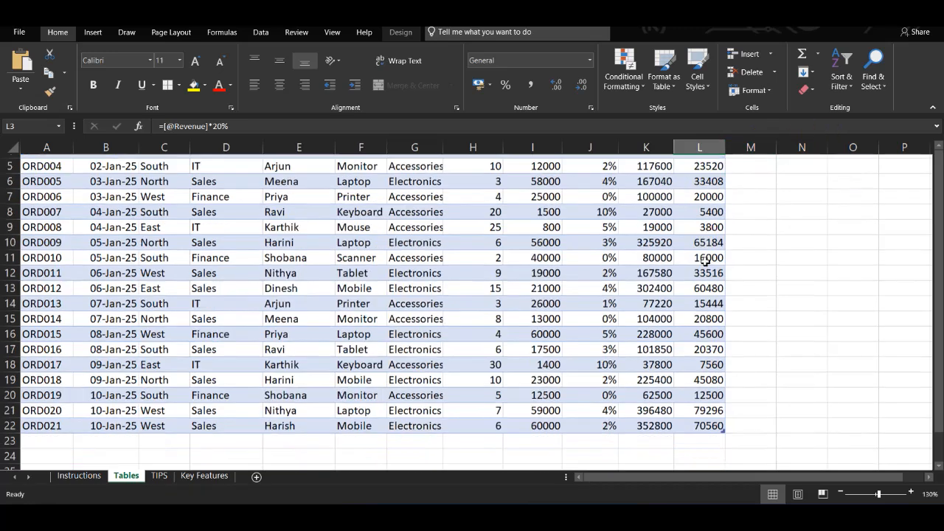
pyautogui.scroll(-3, 706, 260)
pyautogui.scroll(3, 706, 262)
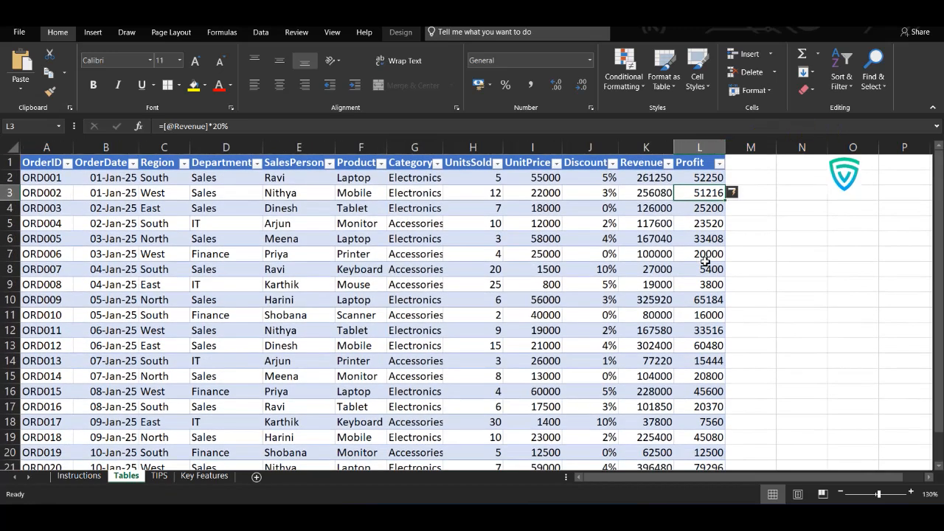
pyautogui.scroll(-5, 706, 262)
pyautogui.scroll(5, 706, 262)
pyautogui.click(535, 300)
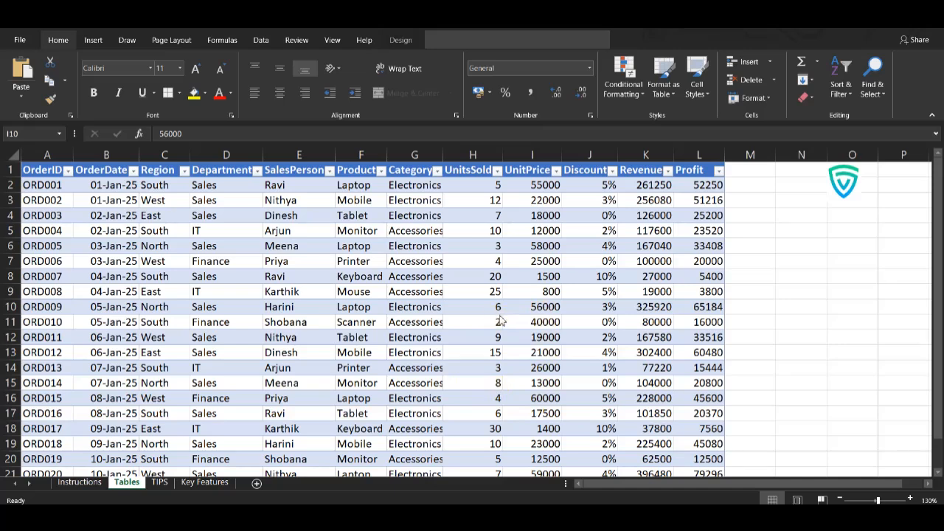
pyautogui.scroll(-4, 500, 321)
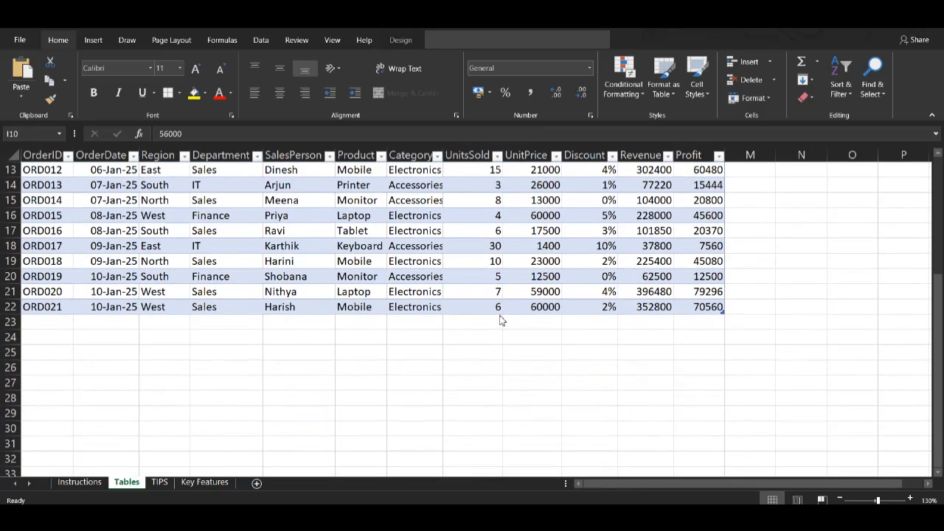
pyautogui.scroll(4, 501, 321)
pyautogui.scroll(-12, 500, 320)
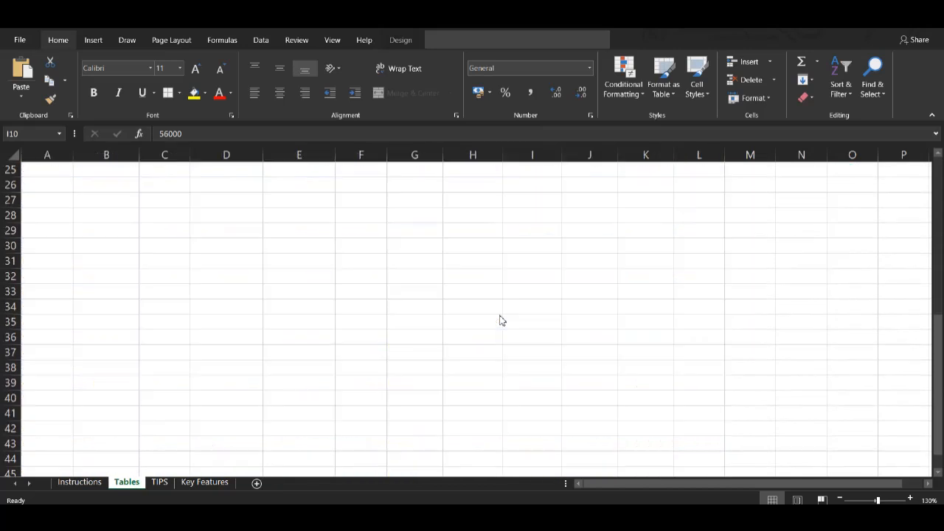
pyautogui.scroll(8, 500, 320)
pyautogui.scroll(4, 500, 321)
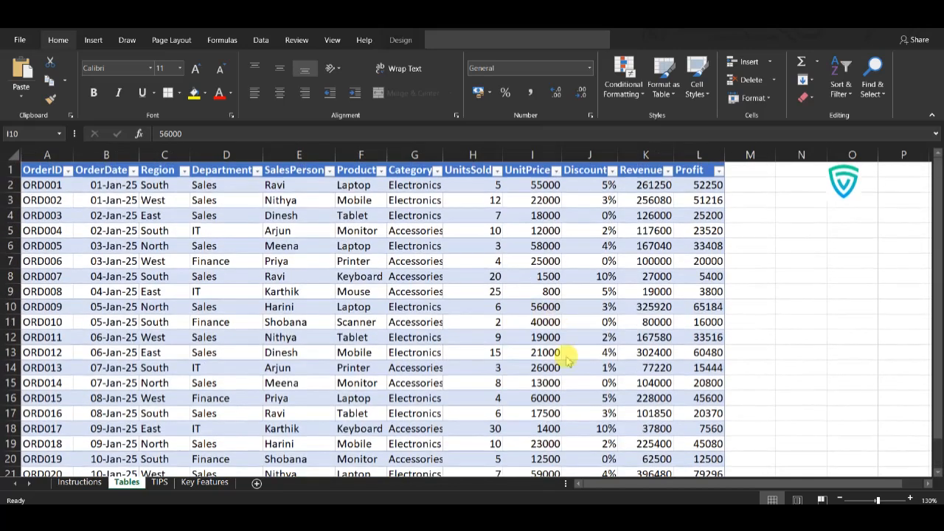
# Step: Enter the label Total Revenue in J26, a few rows below the table's last record
pyautogui.click(643, 426)
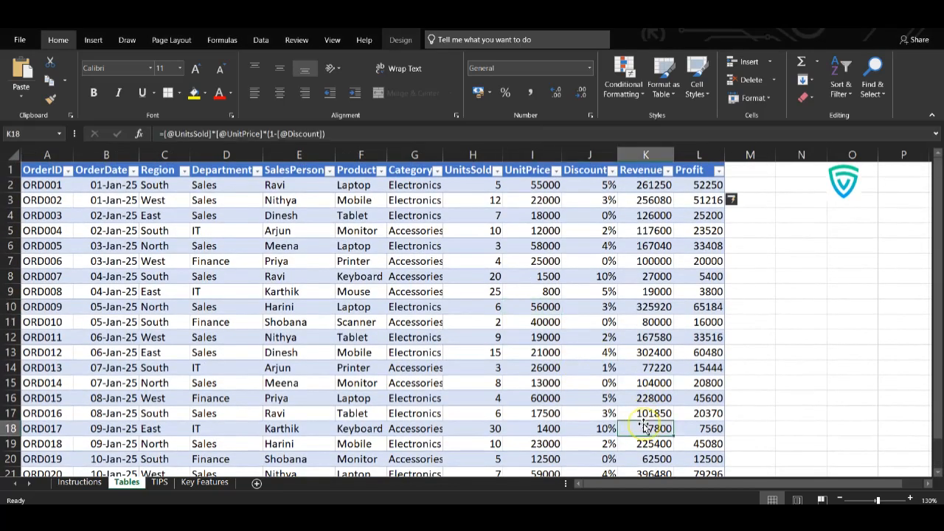
pyautogui.hotkey('ctrl', 'Down')
pyautogui.press('Down')
pyautogui.press('Down')
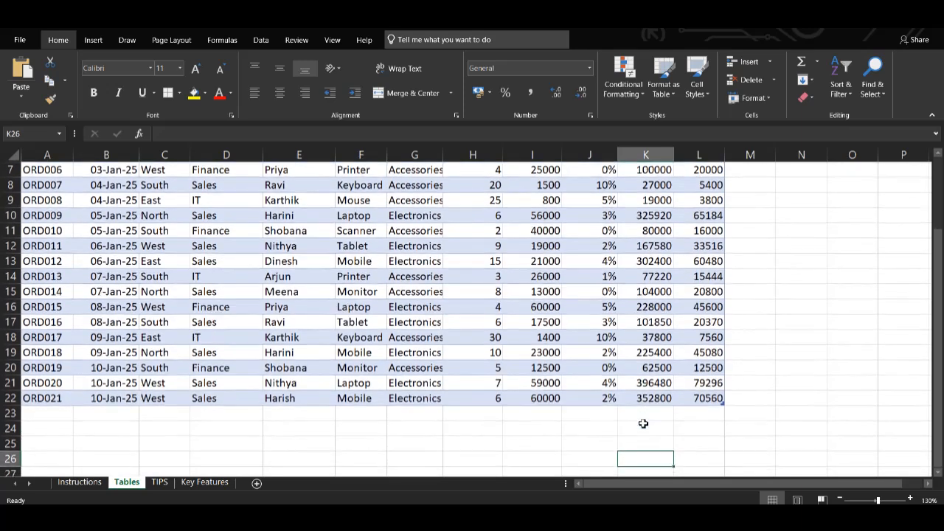
pyautogui.press('Left')
pyautogui.write('To')
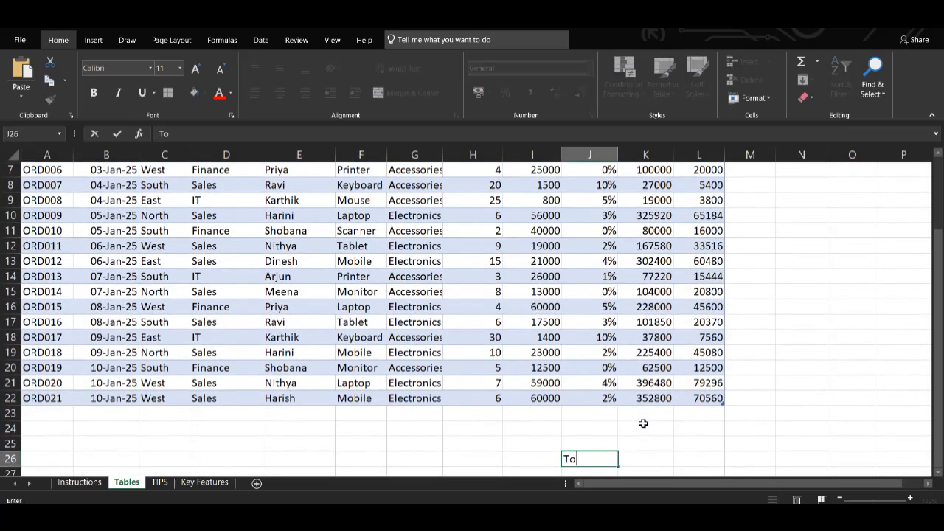
pyautogui.write('tal Revenue')
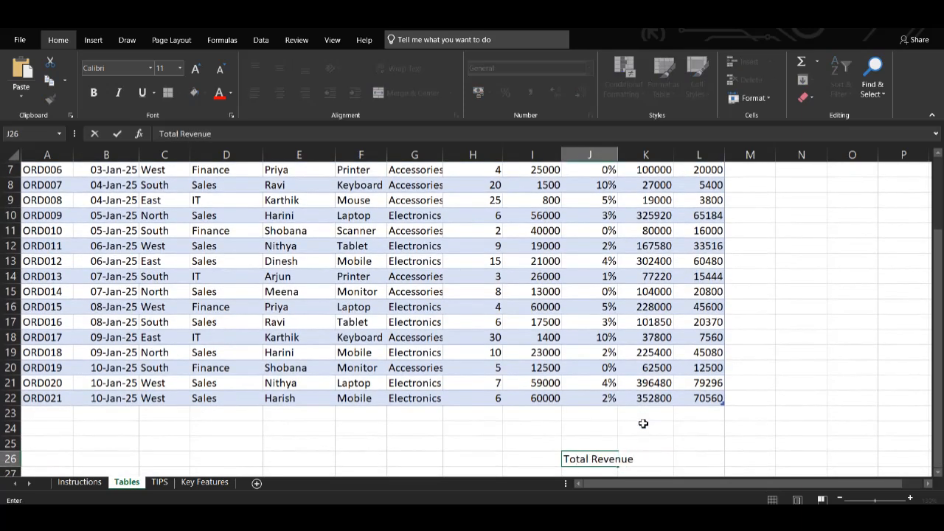
pyautogui.press('Tab')
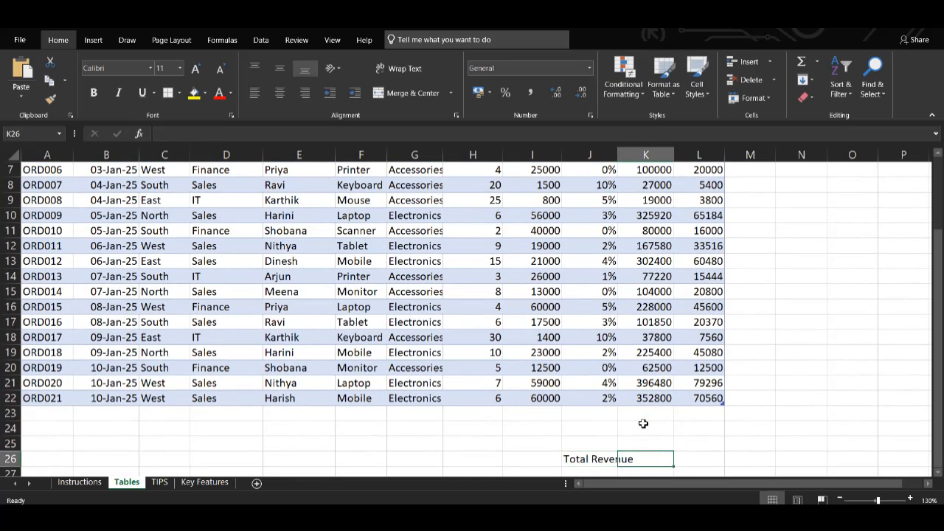
# Step: Move the Total Revenue label from J26 to I26 and select K26 for its value
pyautogui.click(569, 461)
pyautogui.moveTo(591, 453); pyautogui.dragTo(535, 455)
pyautogui.click(660, 459)
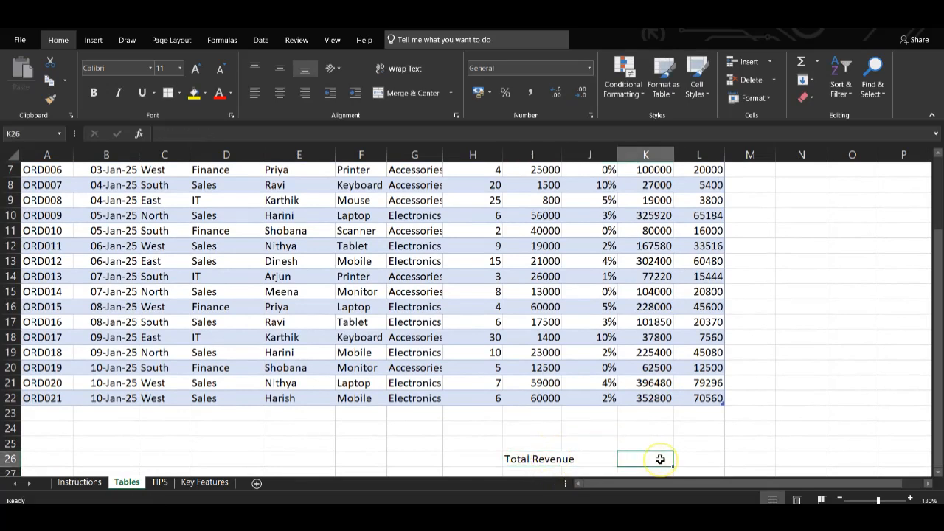
# Step: Write the formula =SUM(SalesRecord[Revenue]) in K26 with a single equals sign
pyautogui.write('=')
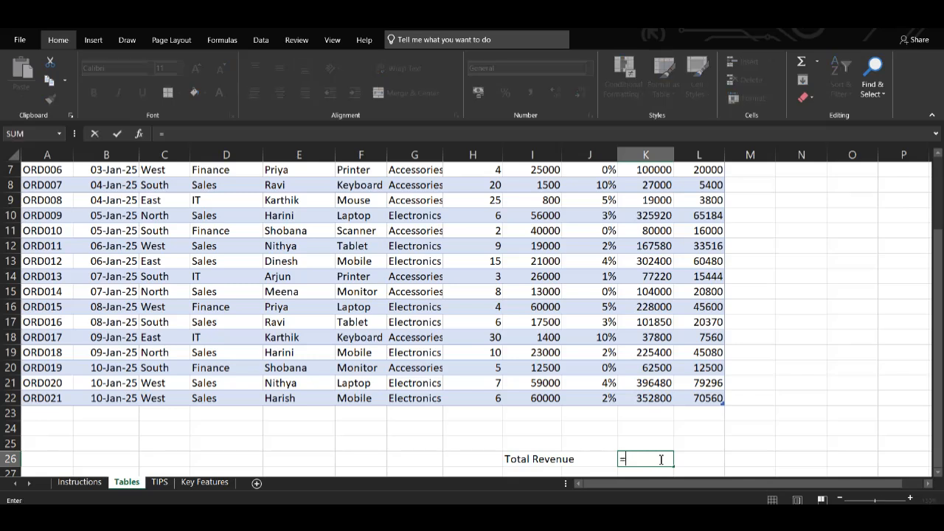
pyautogui.press('Escape')
pyautogui.scroll(-3, 639, 327)
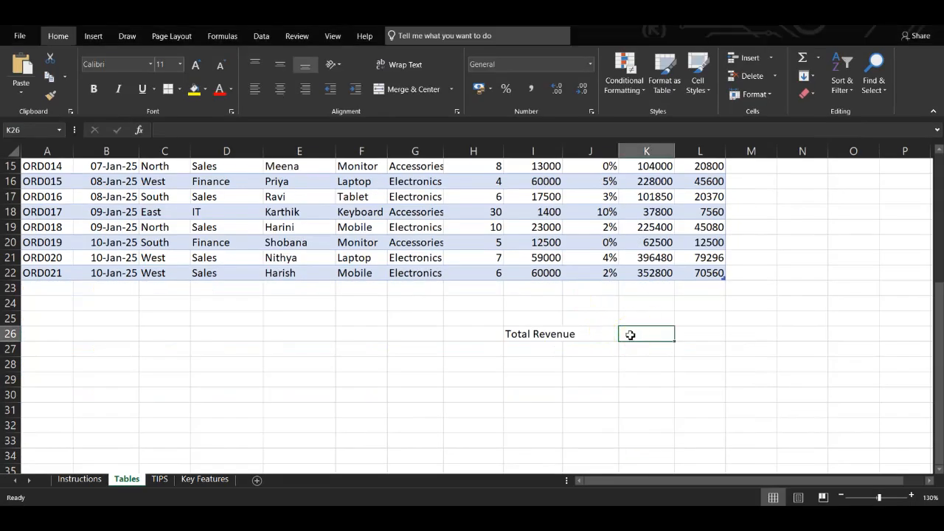
pyautogui.doubleClick(631, 336)
pyautogui.write('=')
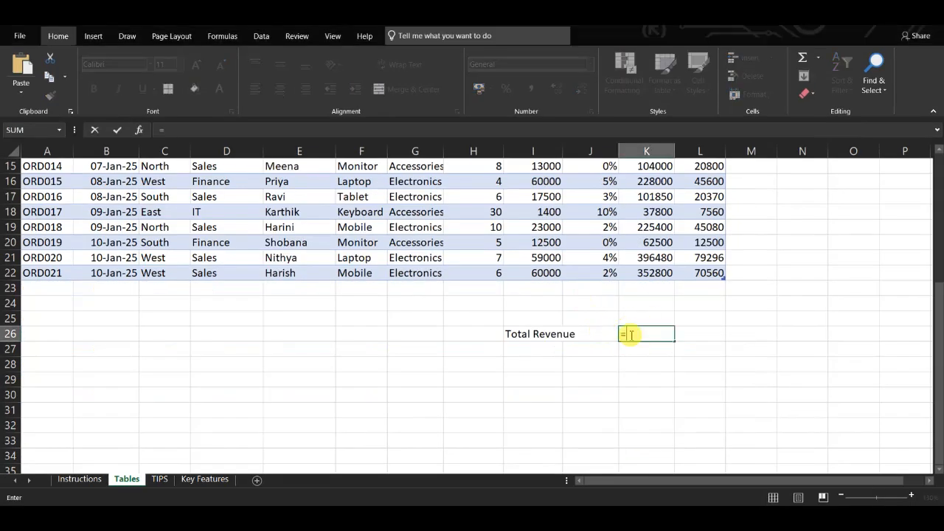
pyautogui.write('=SUM(SalesRecord[Revenue])')
pyautogui.click(631, 336)
pyautogui.press('BackSpace')
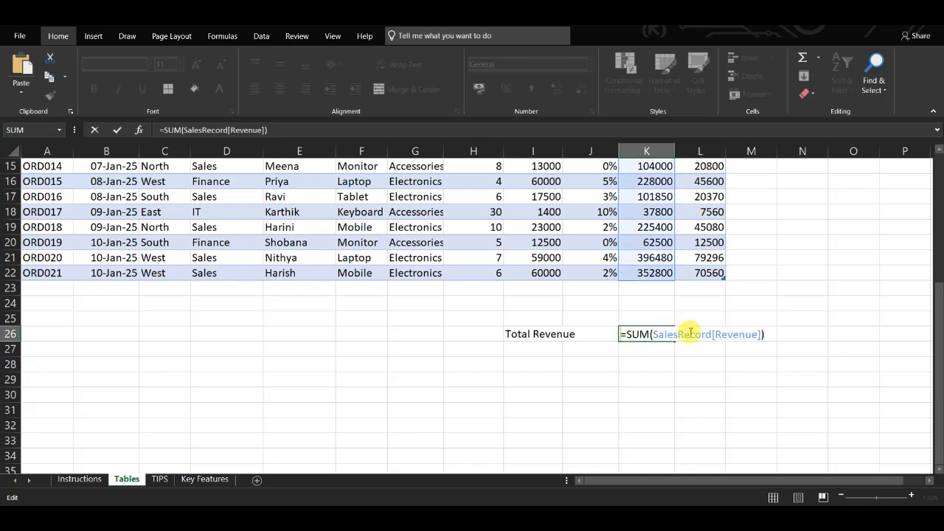
# Step: Check the range referenced by the Total Revenue formula against the table, commit it and inspect the formula once more
pyautogui.scroll(5, 695, 338)
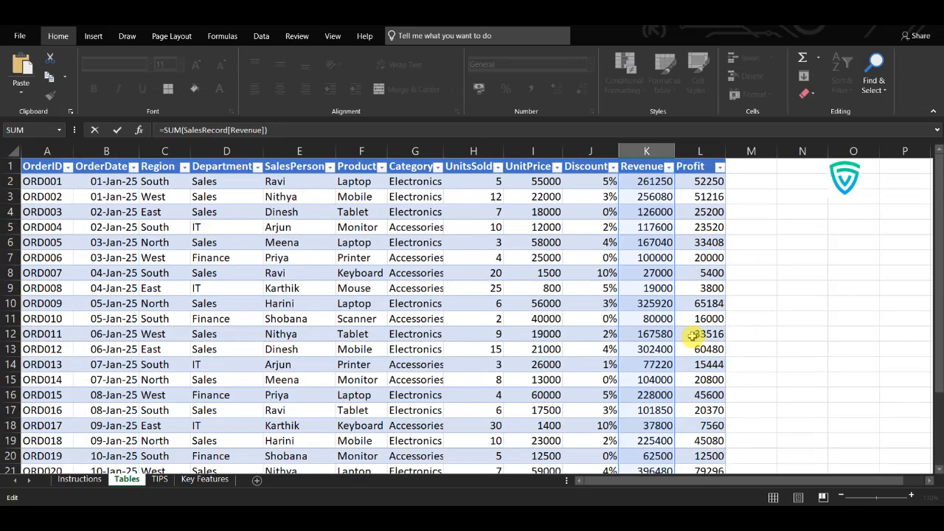
pyautogui.scroll(-3, 666, 331)
pyautogui.scroll(-3, 666, 331)
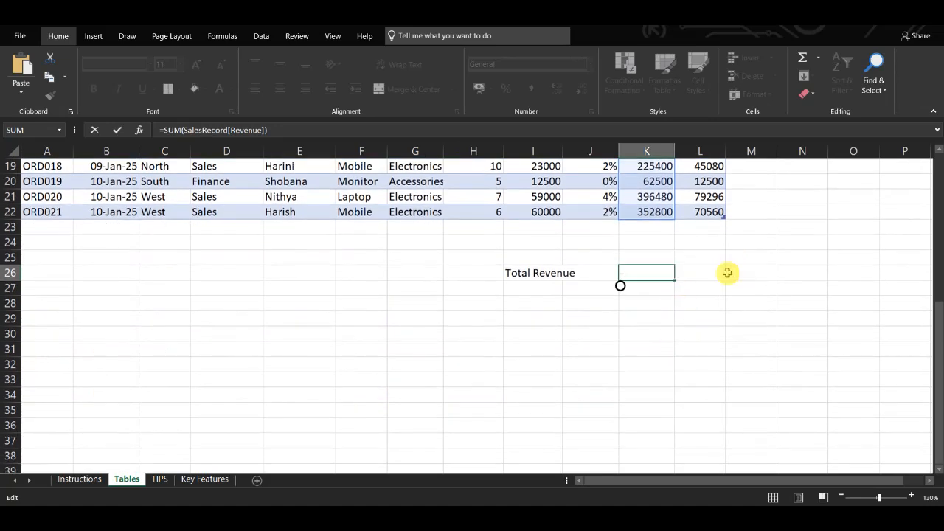
pyautogui.scroll(6, 727, 270)
pyautogui.scroll(-6, 649, 225)
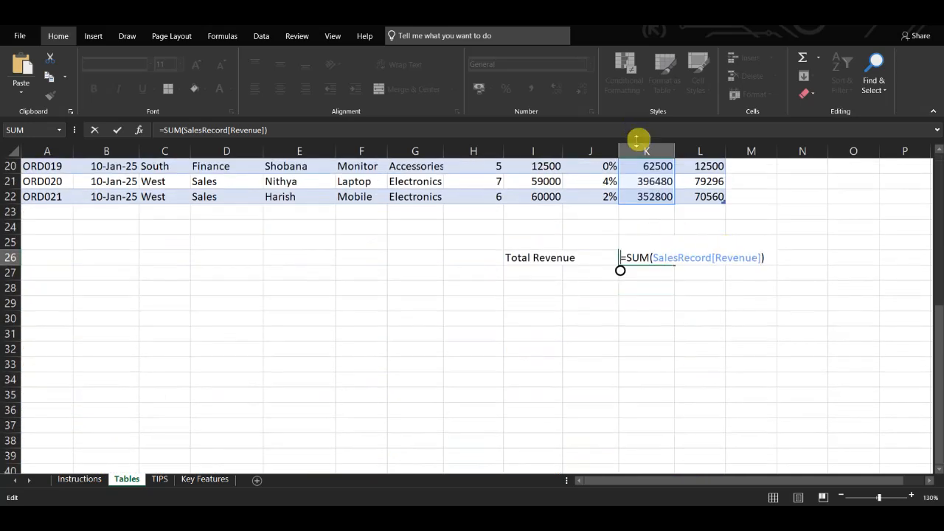
pyautogui.press('Return')
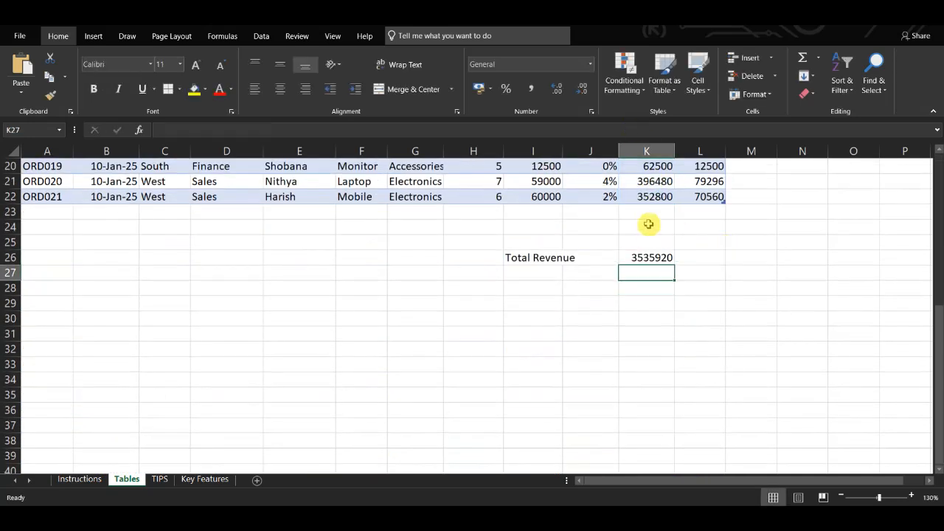
pyautogui.doubleClick(653, 257)
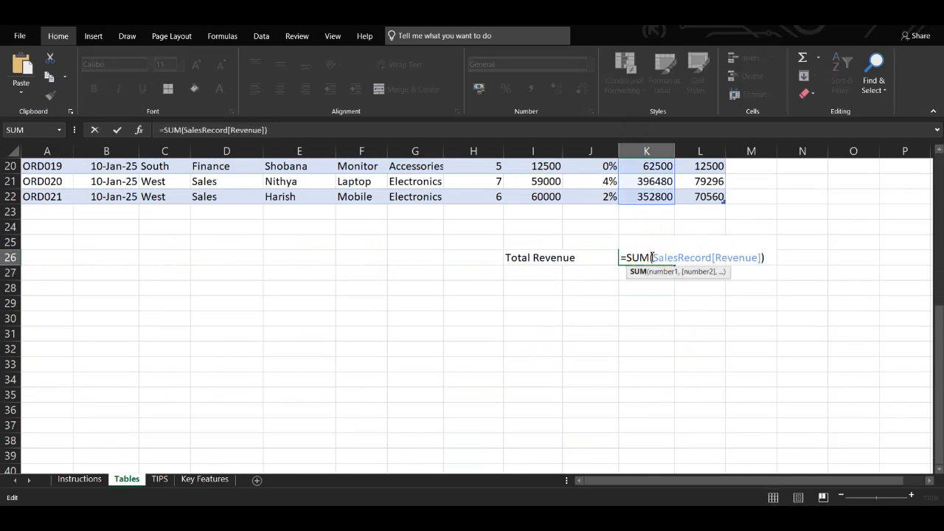
pyautogui.press('Return')
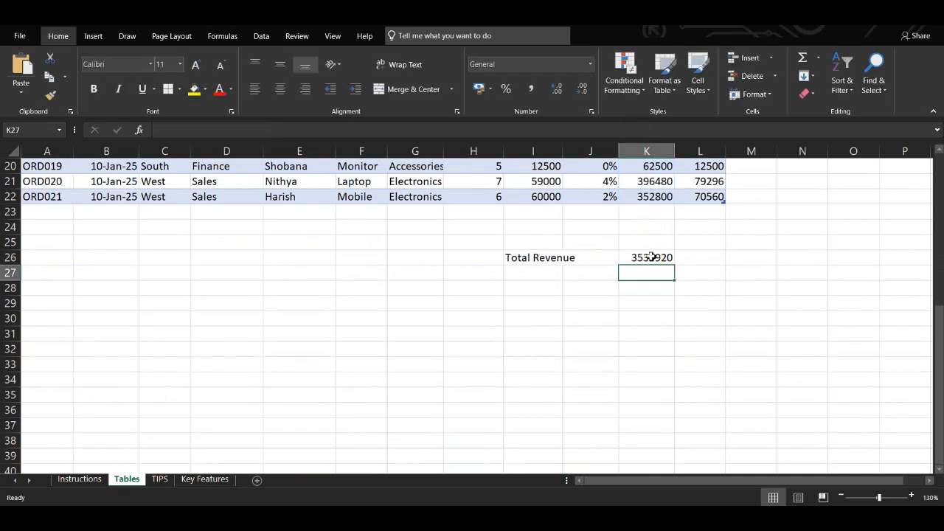
# Step: Enter the label Total Profit in I27, directly under Total Revenue
pyautogui.click(535, 274)
pyautogui.write('Total ')
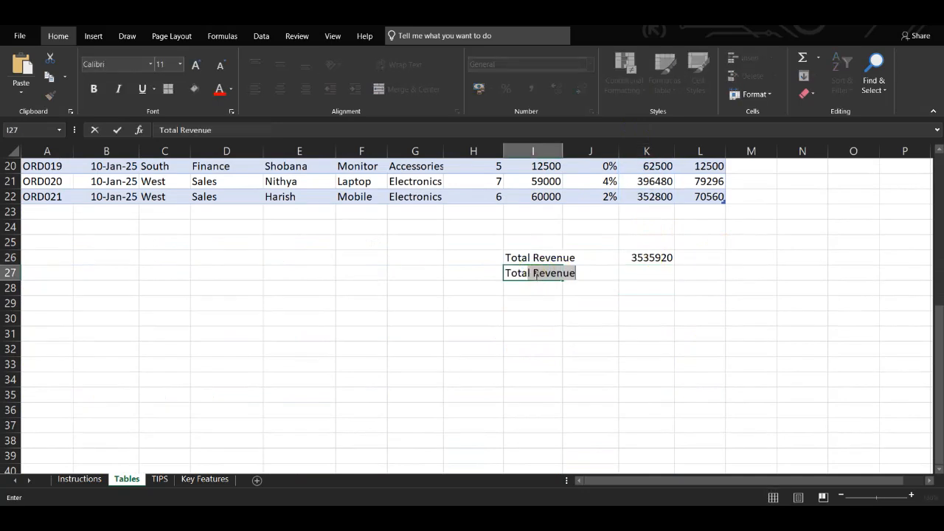
pyautogui.write('Profit')
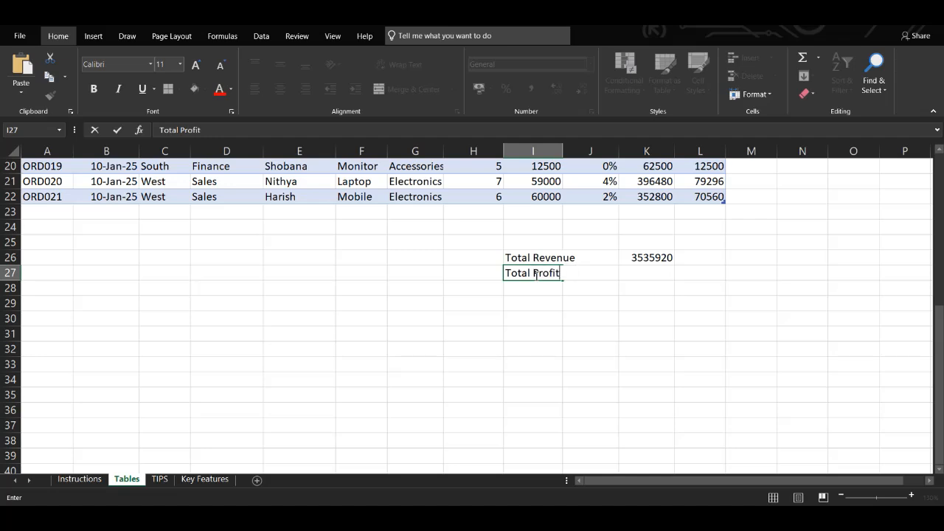
pyautogui.press('Tab')
pyautogui.press('Tab')
pyautogui.press('Tab')
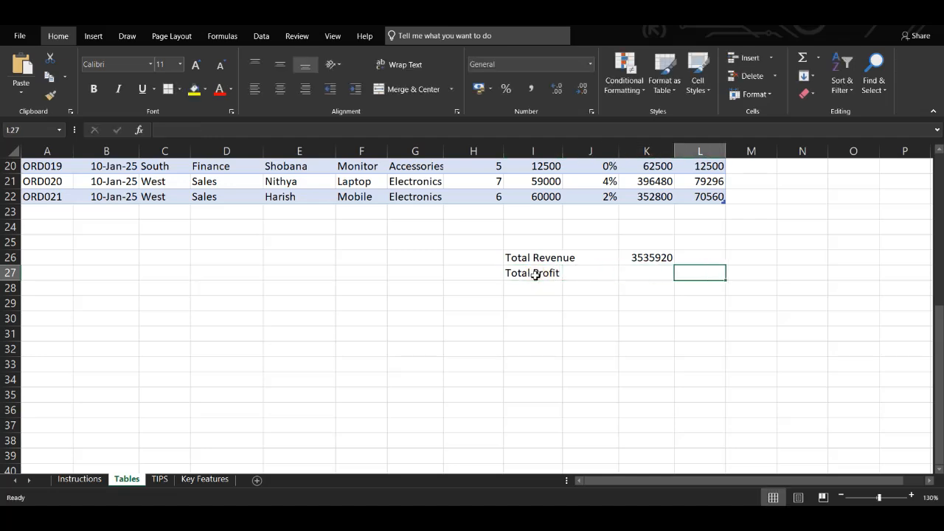
# Step: Total the table's Profit column in L27 with the formula =SUM(SalesRecord[Profit])
pyautogui.write('=Sum')
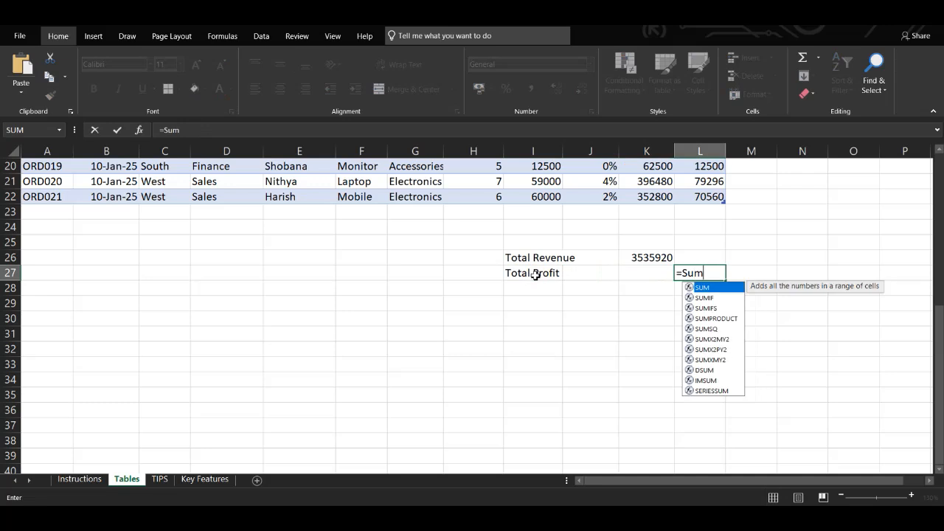
pyautogui.write('(SalesRecord(')
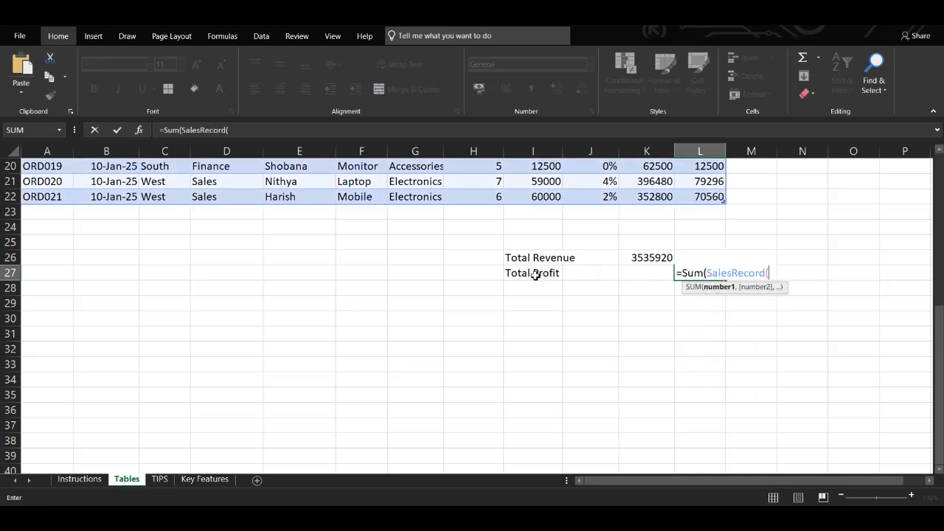
pyautogui.scroll(6, 536, 275)
pyautogui.scroll(-5, 536, 276)
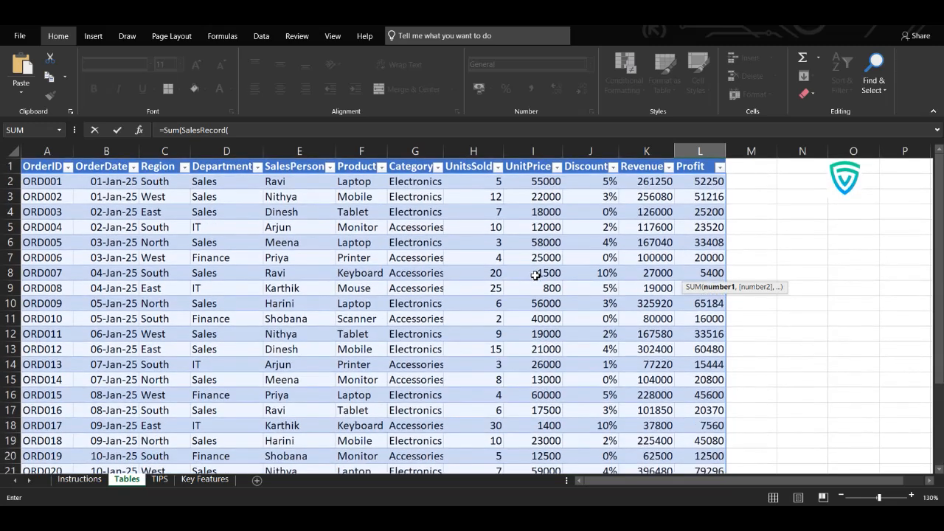
pyautogui.scroll(1, 536, 275)
pyautogui.write('@Profit))')
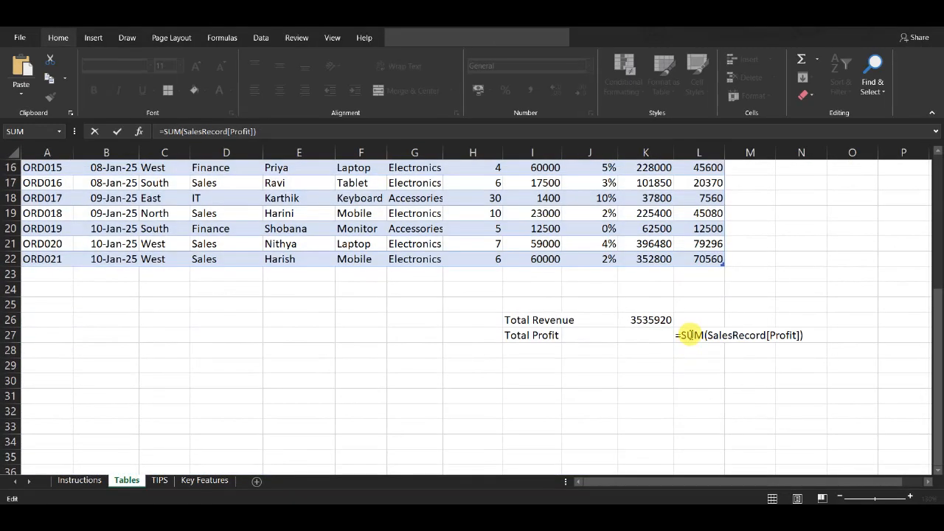
pyautogui.click(690, 335)
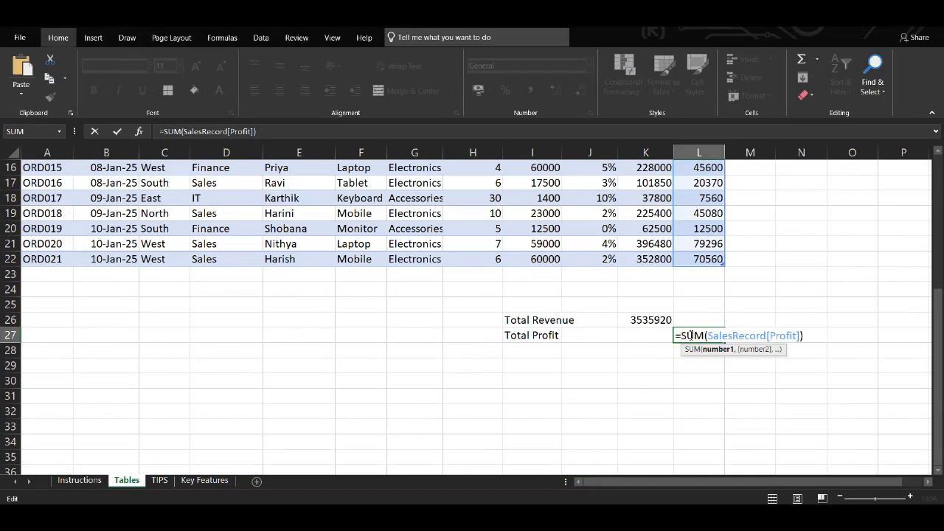
pyautogui.press('Return')
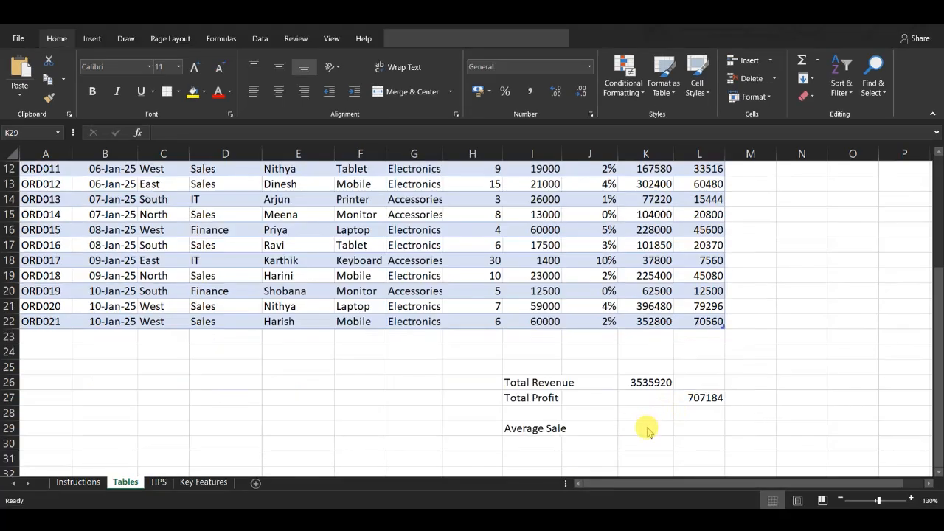
# Step: Write the formula =AVERAGE(SalesRecord[UnitPrice]) in K29 for Average Sale, with a single equals sign
pyautogui.click(647, 429)
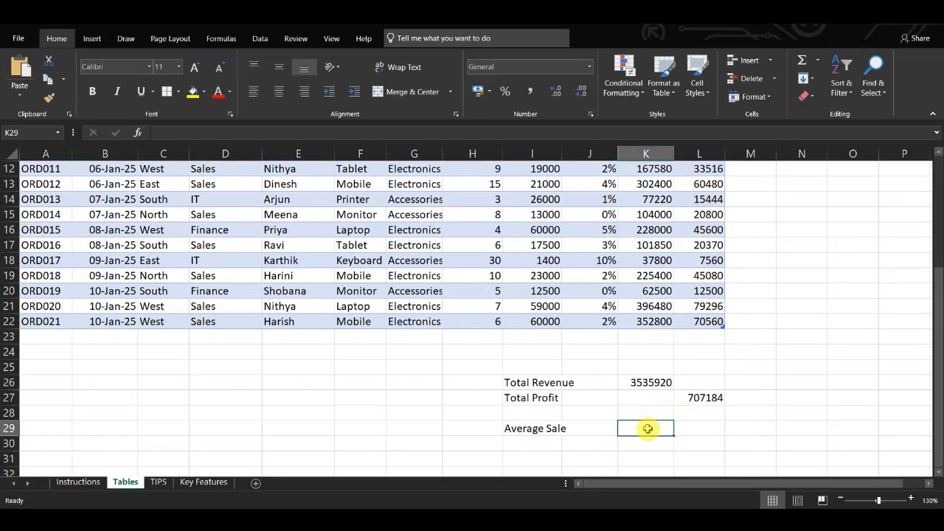
pyautogui.write('=')
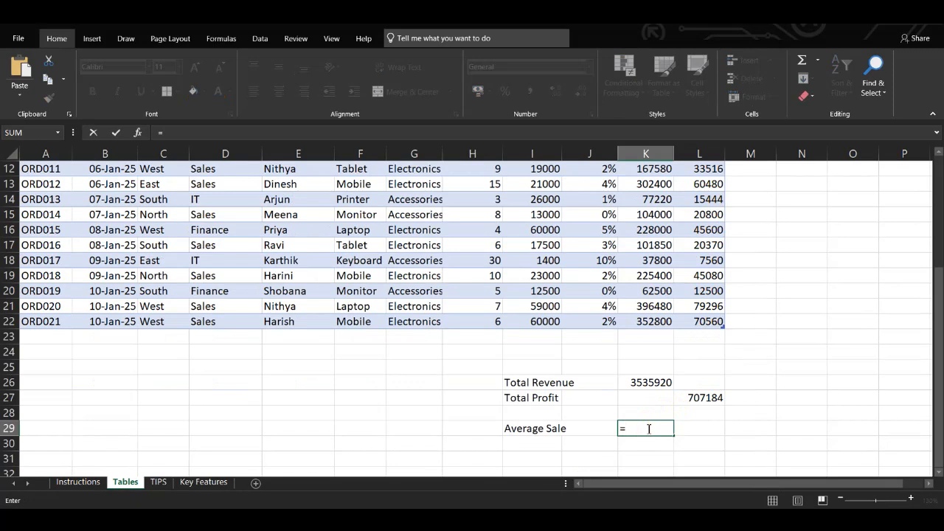
pyautogui.write('=AVERAGE(SalesRecord[UnitPrice])')
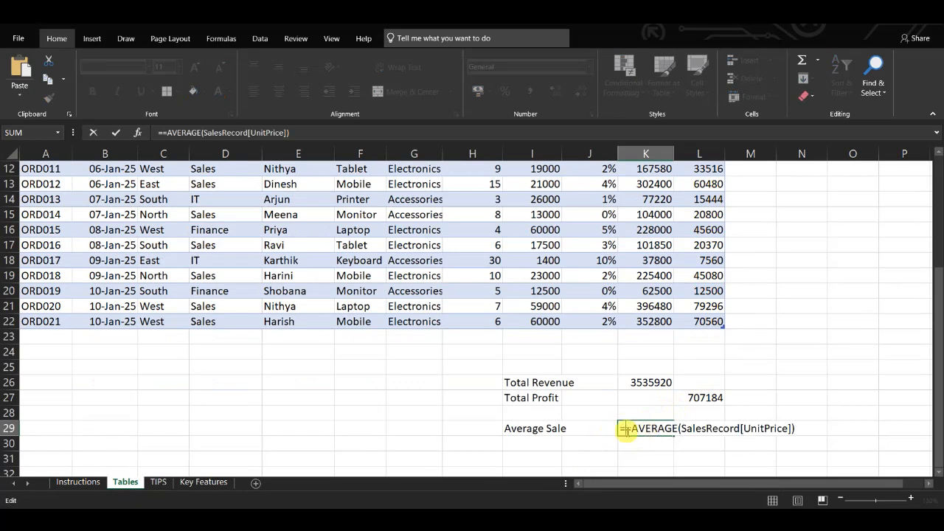
pyautogui.click(624, 429)
pyautogui.press('BackSpace')
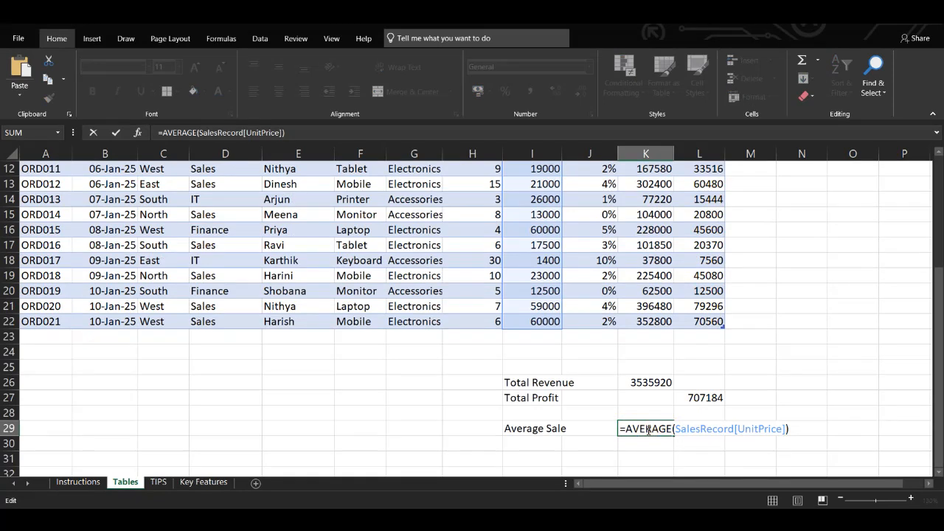
# Step: Check the UnitPrice range that the Average Sale formula references in the table and commit the formula
pyautogui.scroll(4, 648, 430)
pyautogui.scroll(-8, 648, 430)
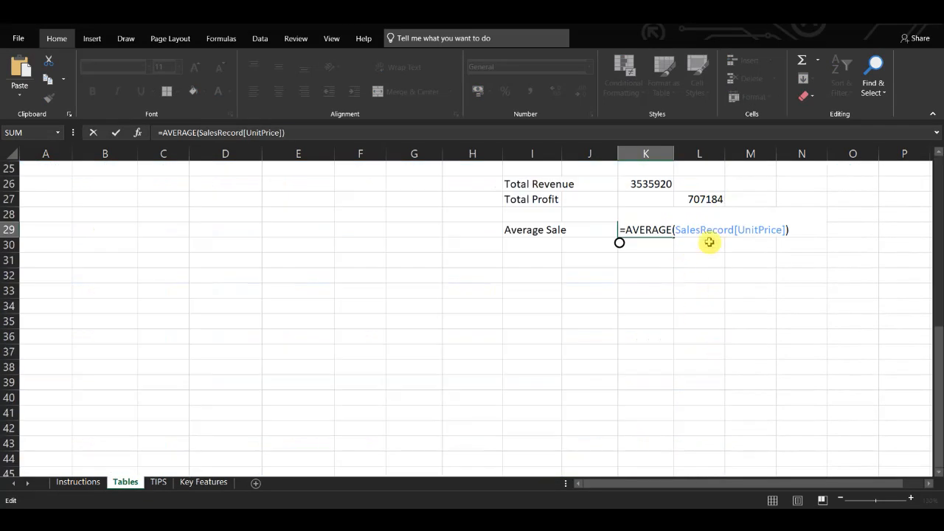
pyautogui.scroll(8, 710, 238)
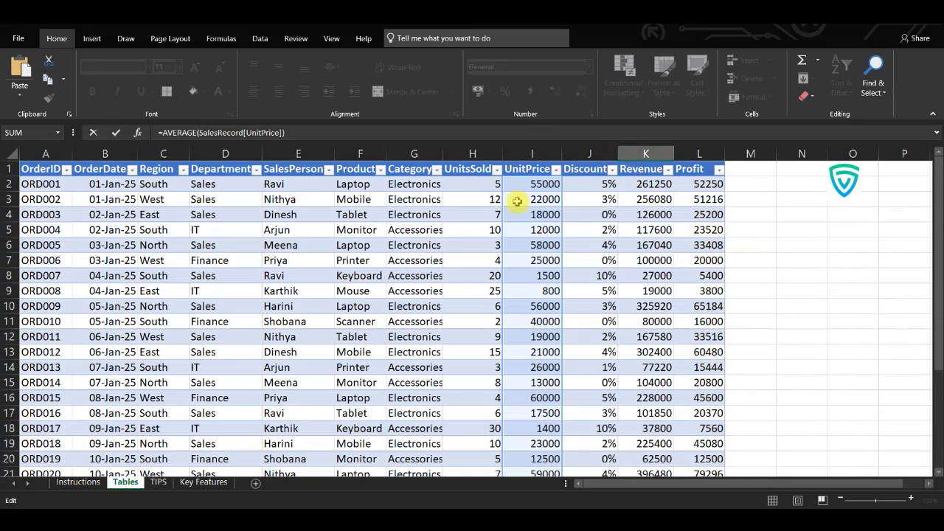
pyautogui.scroll(-5, 523, 289)
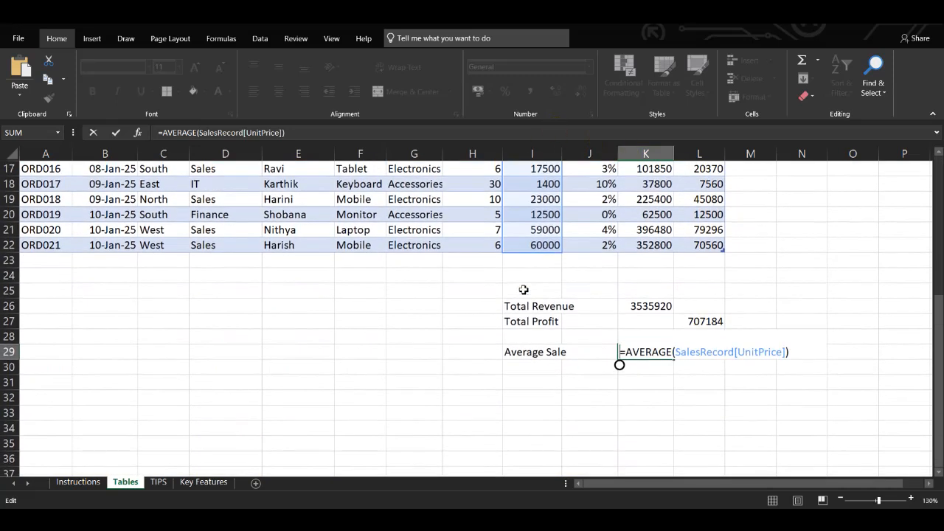
pyautogui.press('Return')
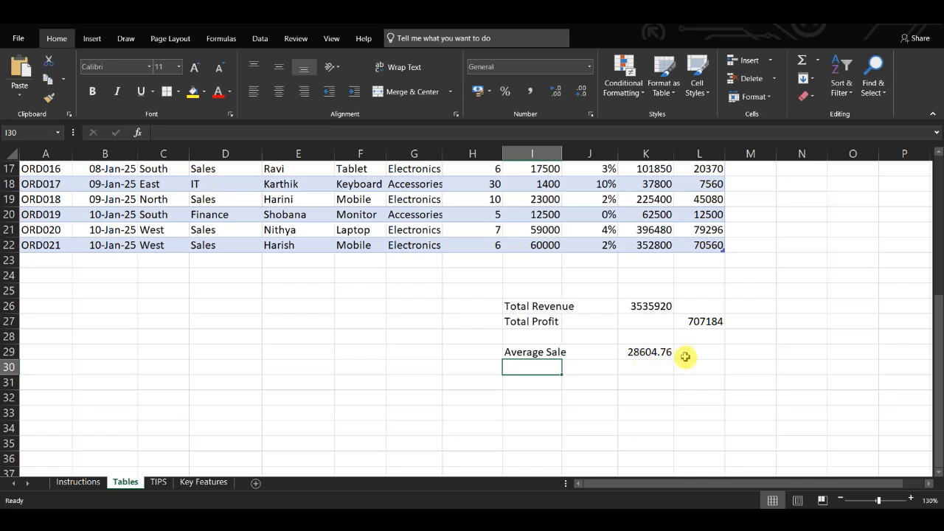
# Step: Wrap the Average Sale formula in K29 in ROUND with 0 digits, as =ROUND(AVERAGE(SalesRecord[UnitPrice]),0)
pyautogui.click(628, 354)
pyautogui.doubleClick(629, 354)
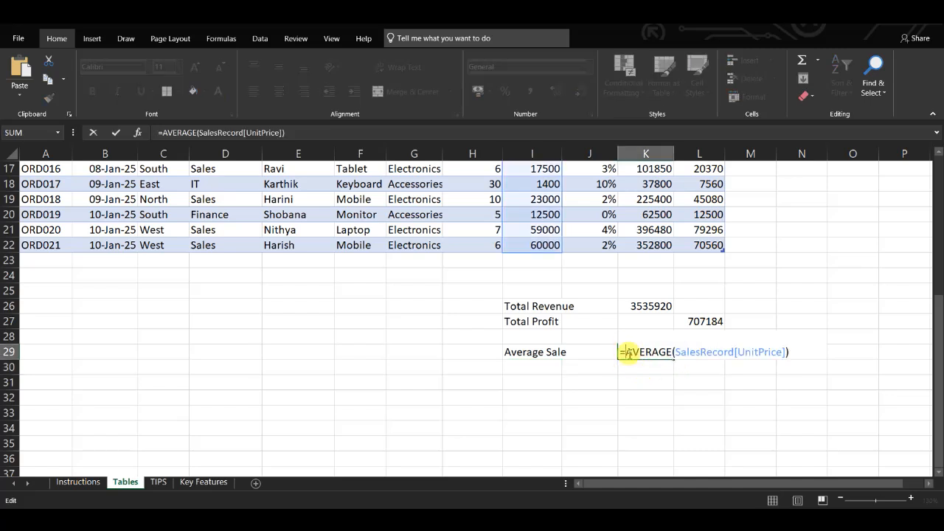
pyautogui.write('round(')
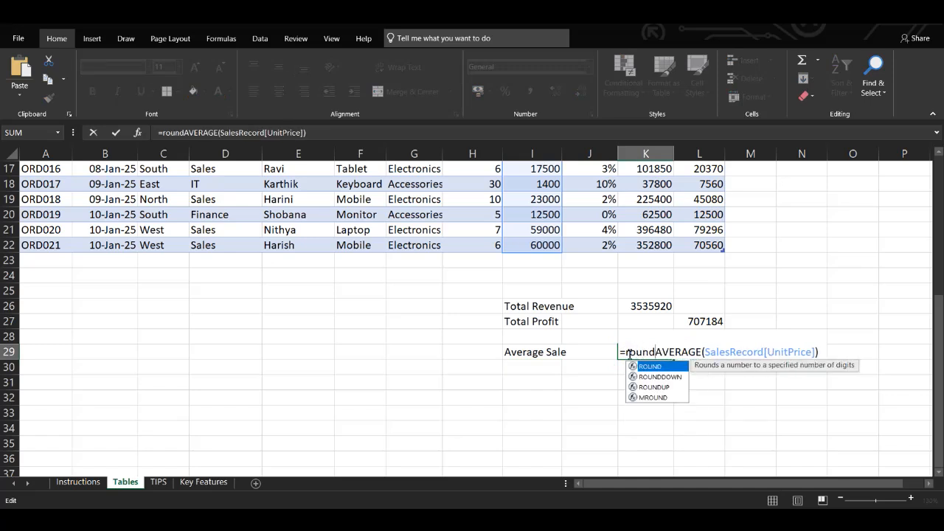
pyautogui.click(824, 353)
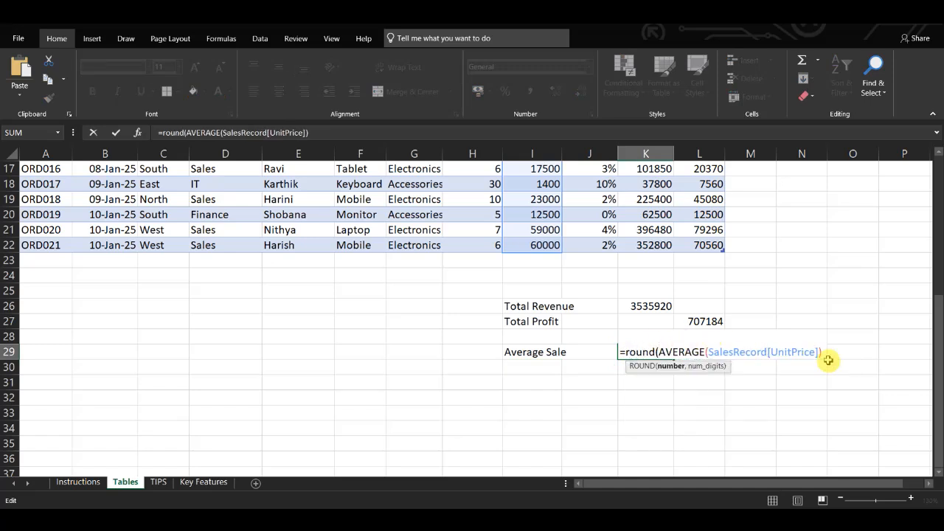
pyautogui.write(',0')
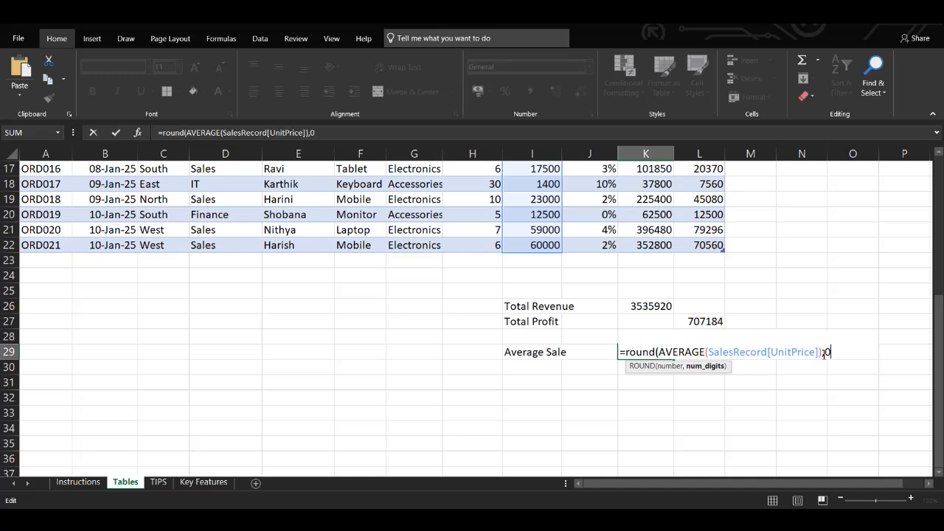
pyautogui.write(')')
pyautogui.press('Return')
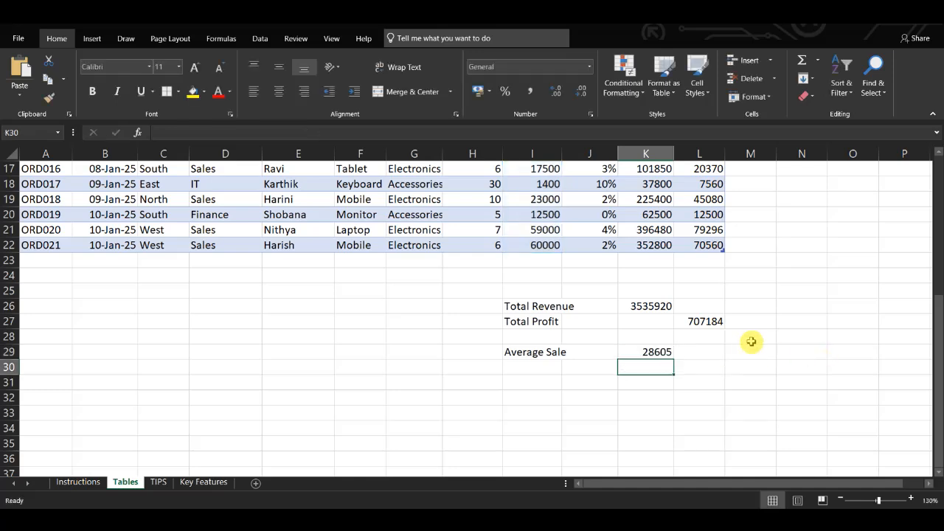
pyautogui.click(653, 352)
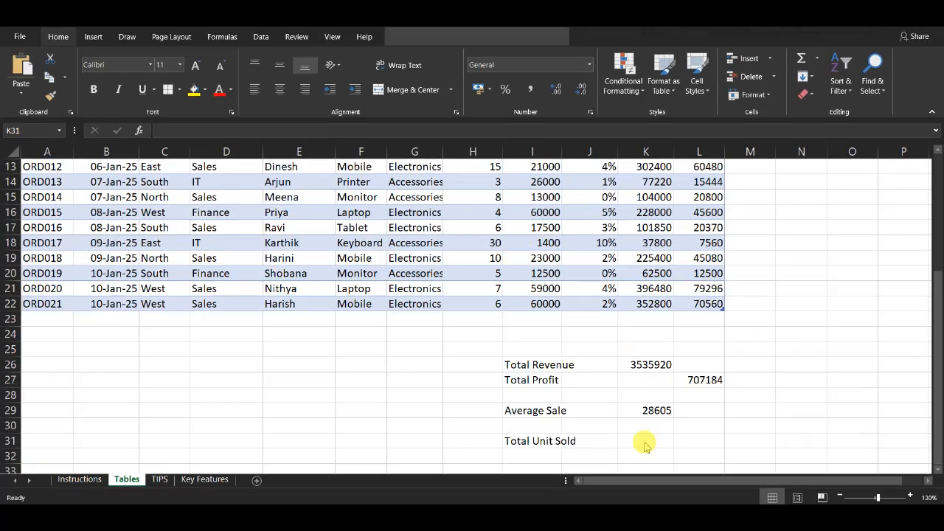
# Step: Total the table's UnitsSold column in K31, beside Total Unit Sold, with the formula =SUM(SalesRecord[UnitsSold])
pyautogui.click(644, 443)
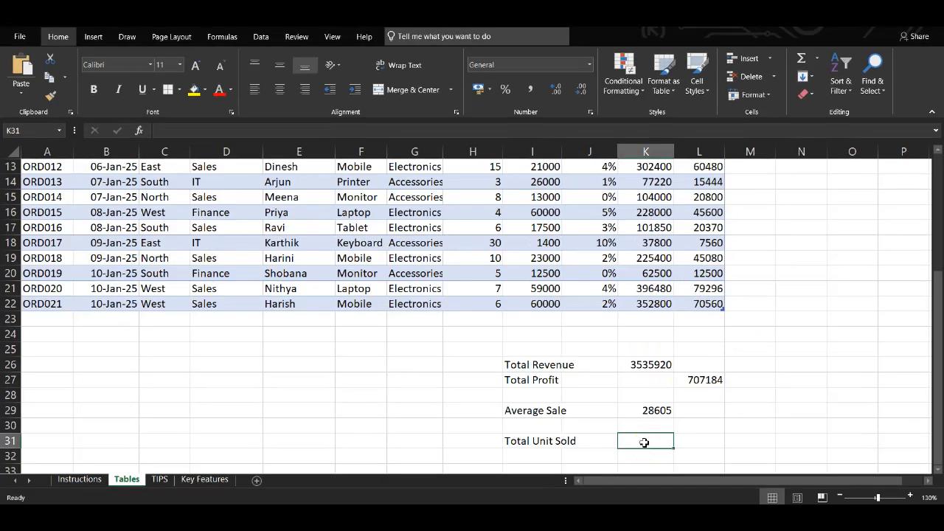
pyautogui.doubleClick(645, 443)
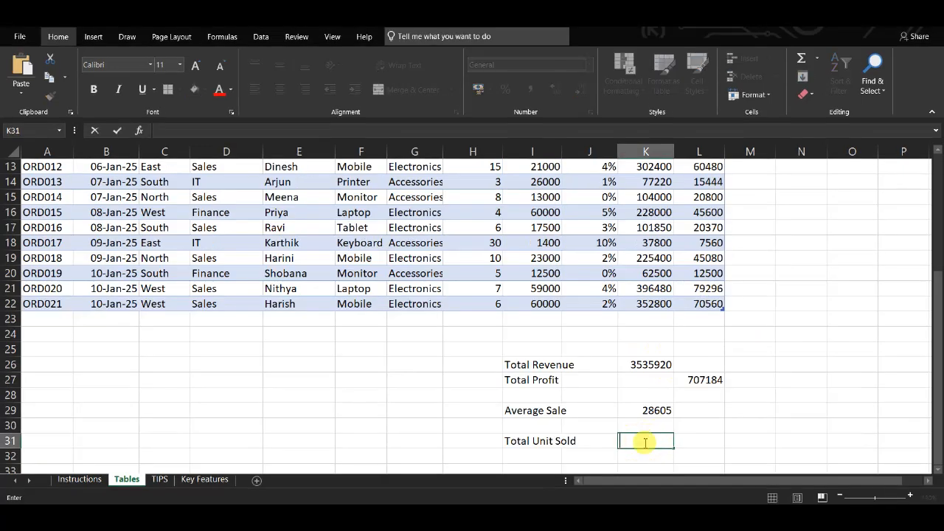
pyautogui.write('=')
pyautogui.write('=SUM(SalesRecord[UnitsSold])')
pyautogui.click(625, 441)
pyautogui.press('BackSpace')
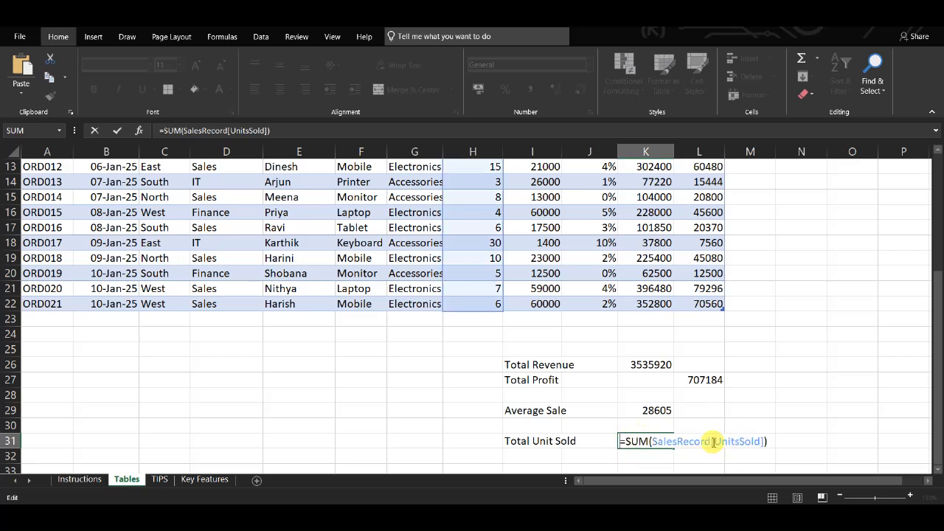
pyautogui.scroll(4, 586, 236)
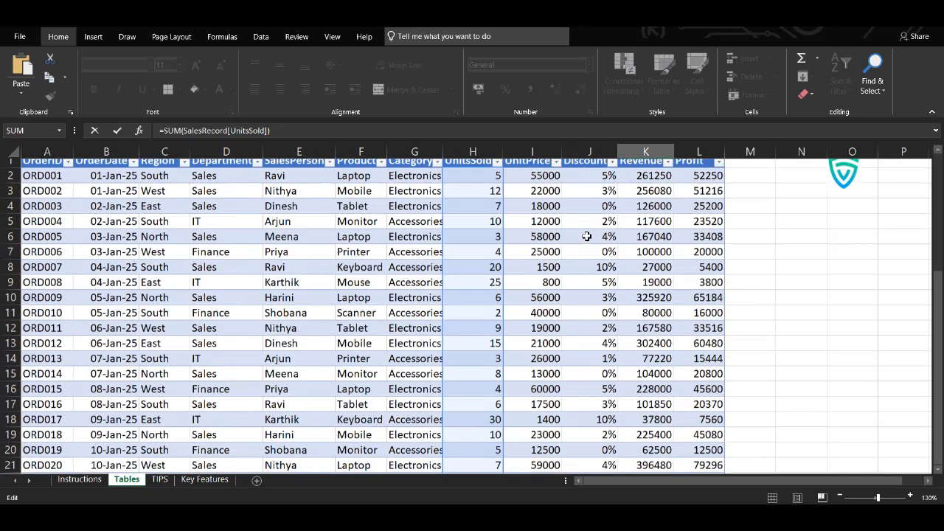
pyautogui.scroll(-6, 491, 289)
pyautogui.press('Return')
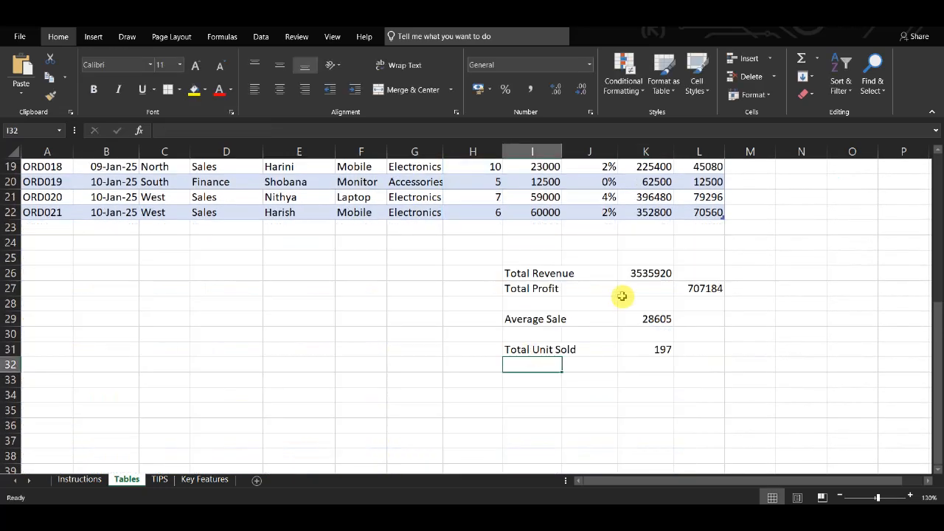
pyautogui.click(635, 348)
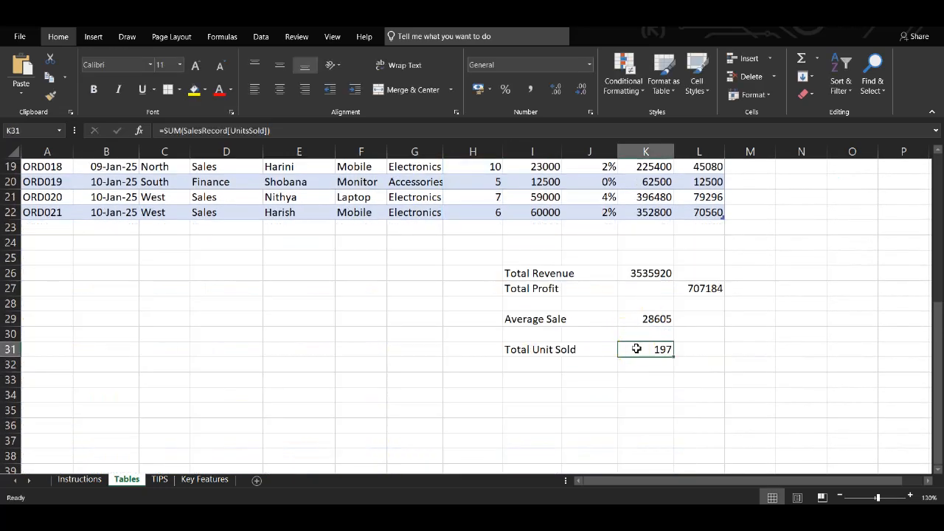
# Step: Look over the order table and the summary figures below it, and open the Key Features sheet
pyautogui.click(655, 246)
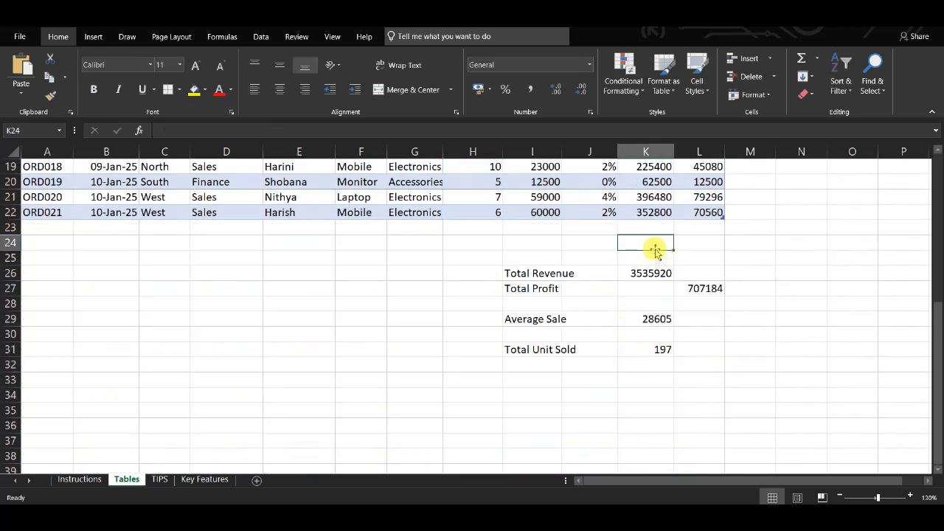
pyautogui.scroll(6, 656, 251)
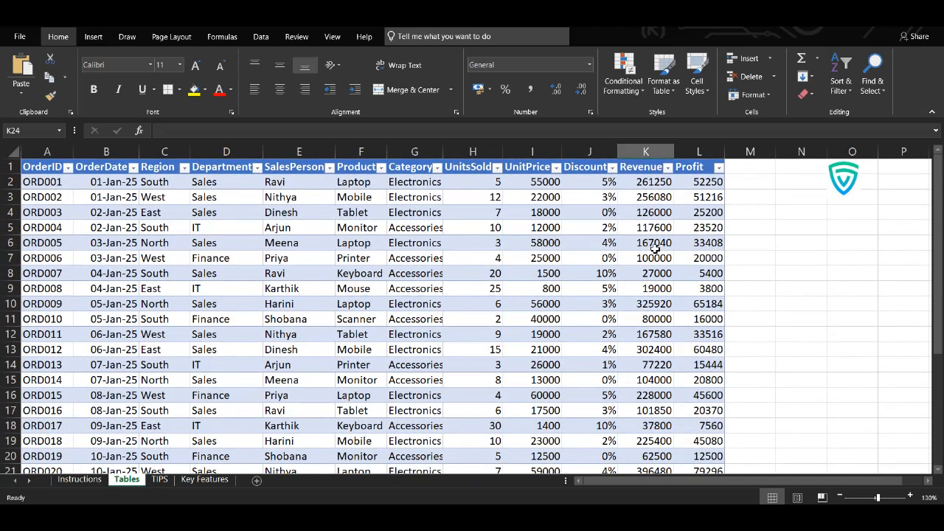
pyautogui.scroll(-4, 656, 249)
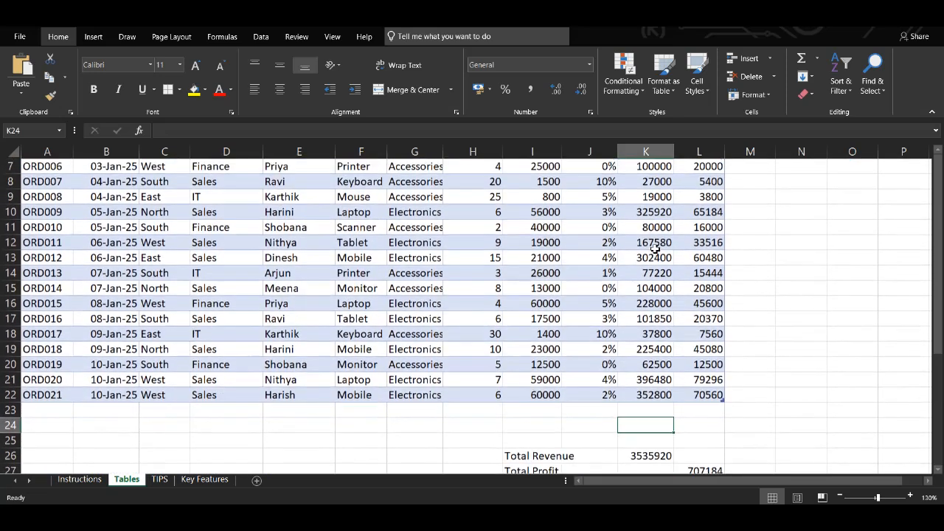
pyautogui.scroll(-2, 656, 251)
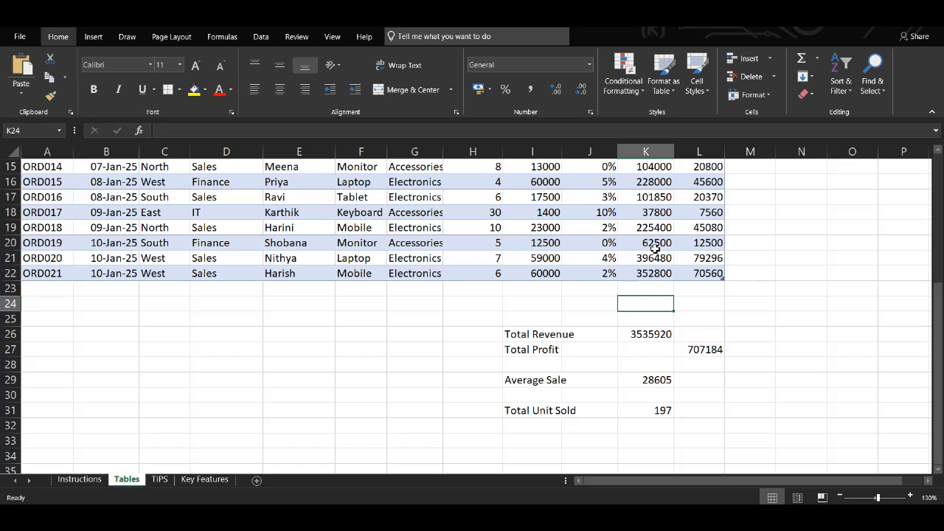
pyautogui.click(204, 480)
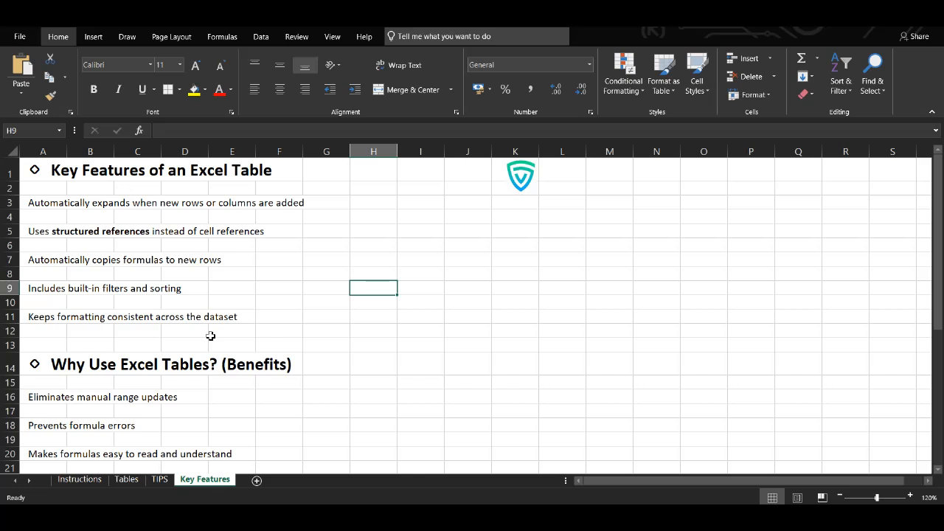
# Step: Filter the order table on the Tables sheet to show only rows whose Department is Sales
pyautogui.click(126, 479)
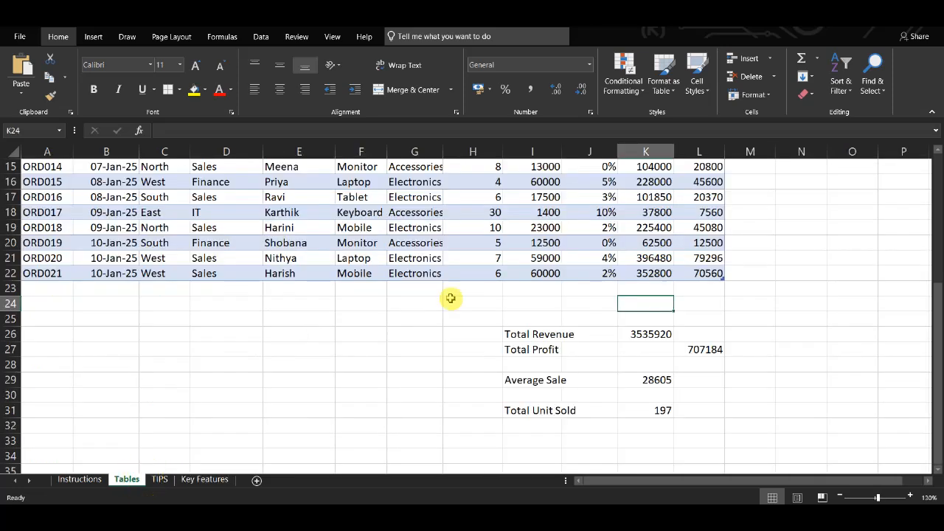
pyautogui.scroll(5, 451, 298)
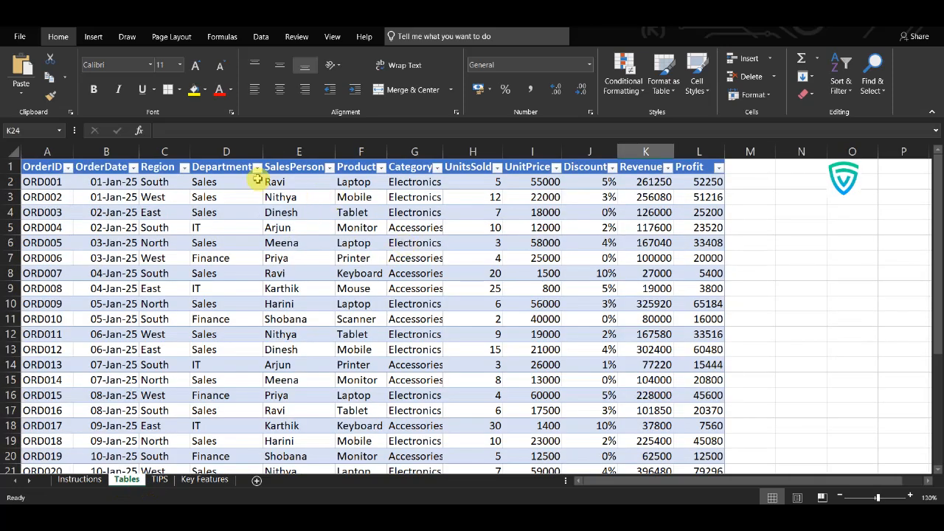
pyautogui.click(258, 168)
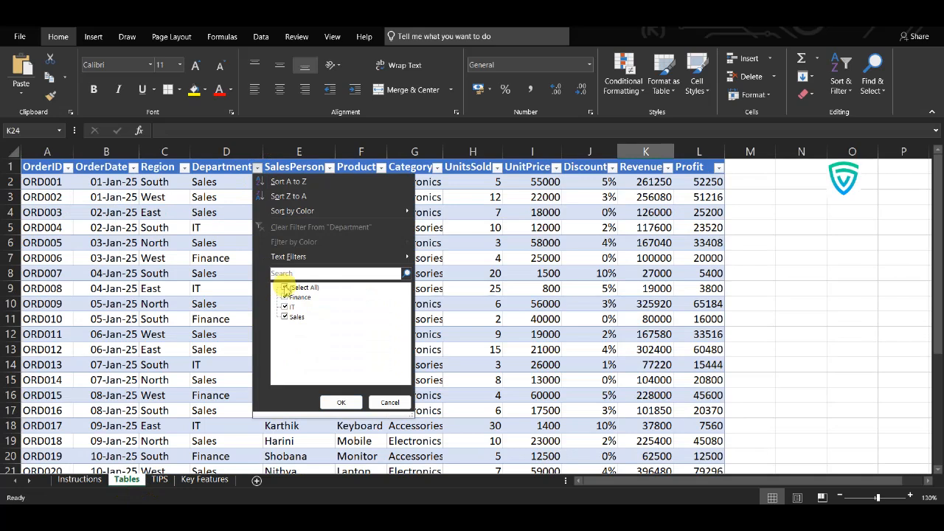
pyautogui.click(285, 287)
pyautogui.click(285, 317)
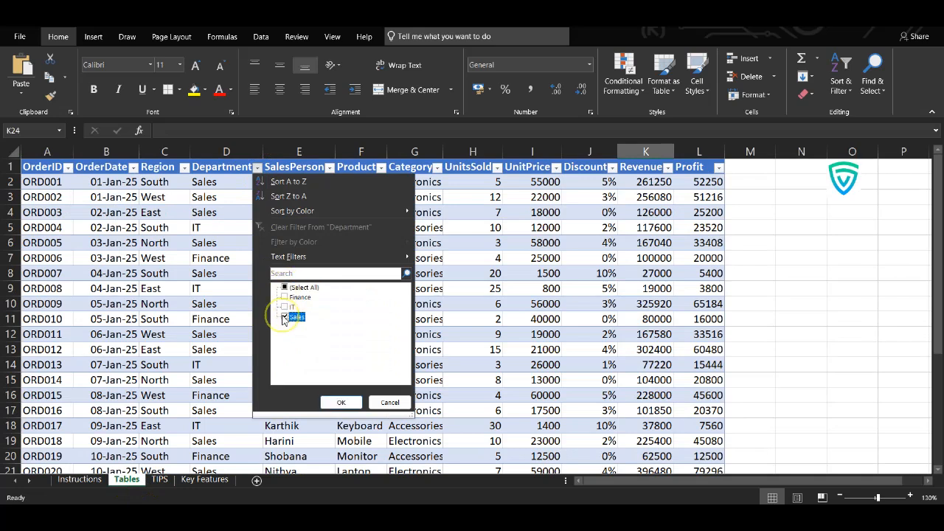
pyautogui.click(341, 402)
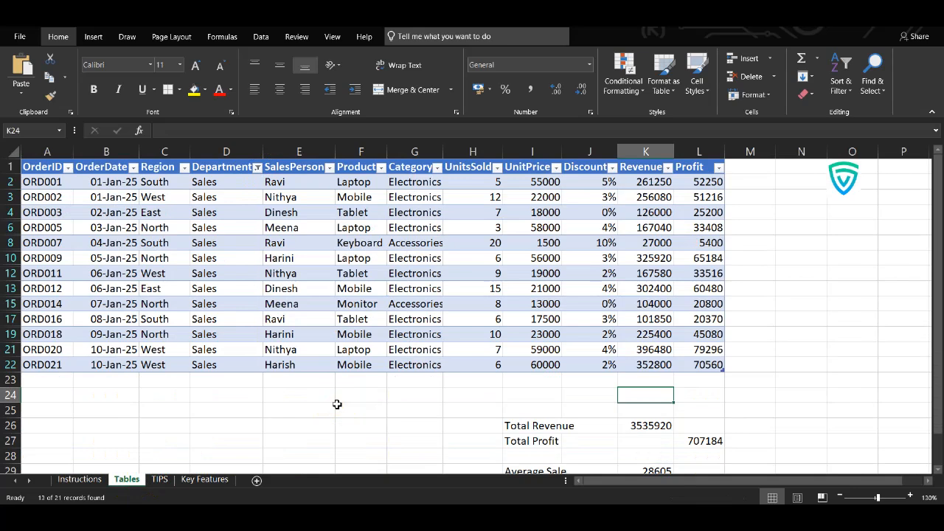
# Step: Reselect all departments in the Department column's filter to show every order again
pyautogui.click(258, 167)
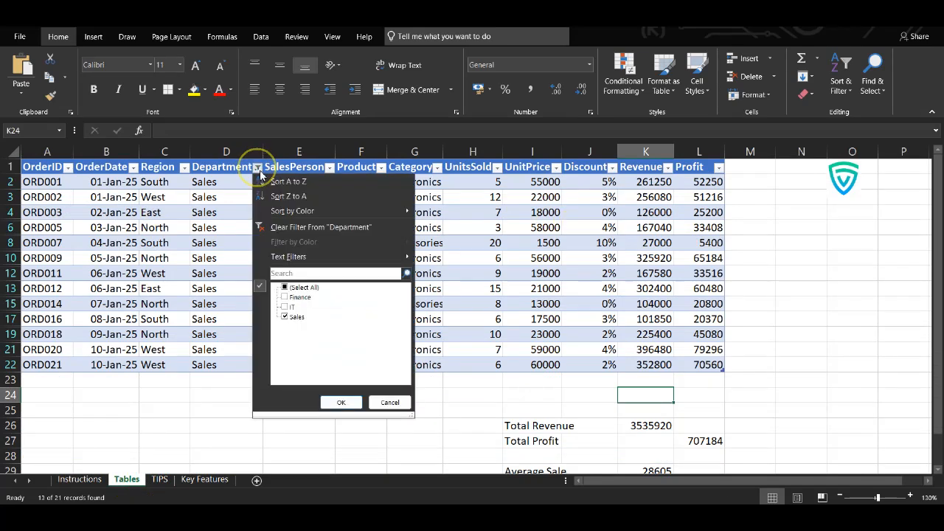
pyautogui.click(284, 286)
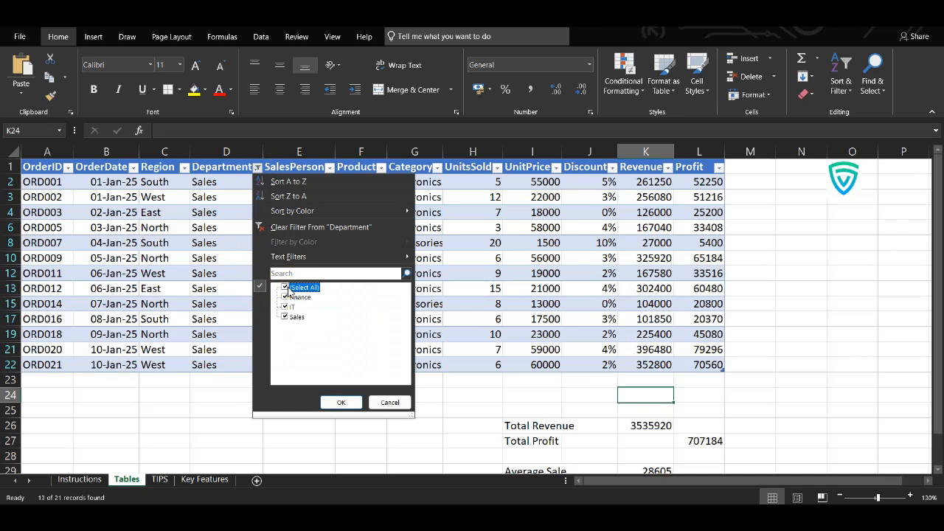
pyautogui.click(336, 401)
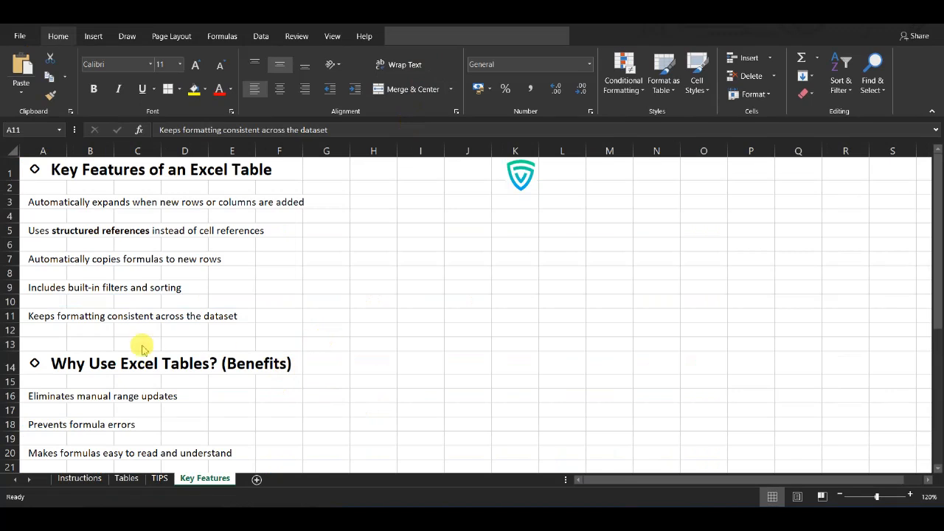
# Step: Read the Why Use Excel Tables? (Benefits) and Common Uses of Excel Tables sections on the Key Features sheet
pyautogui.click(41, 396)
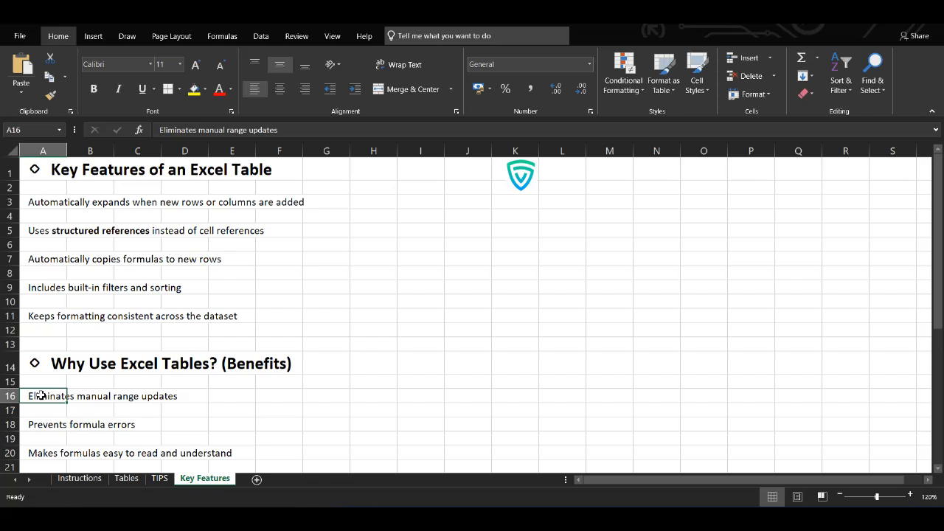
pyautogui.scroll(-2, 41, 396)
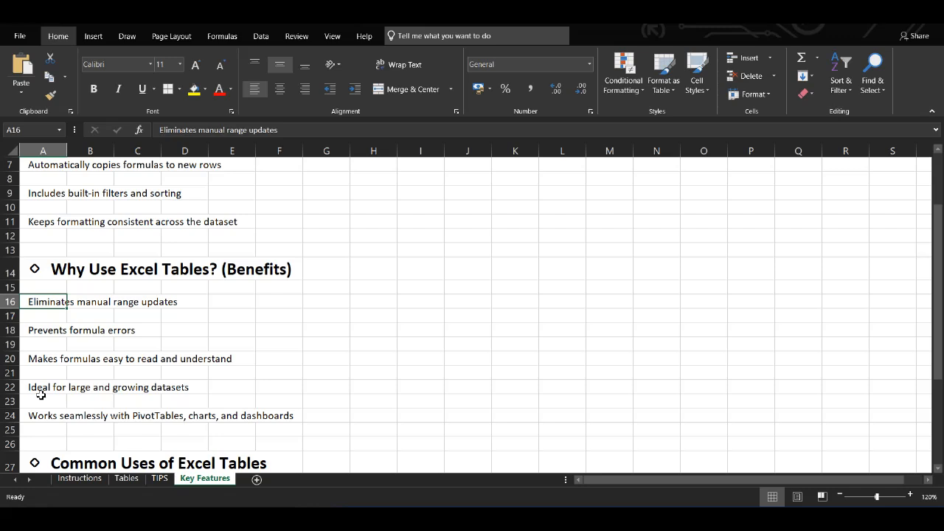
pyautogui.click(40, 396)
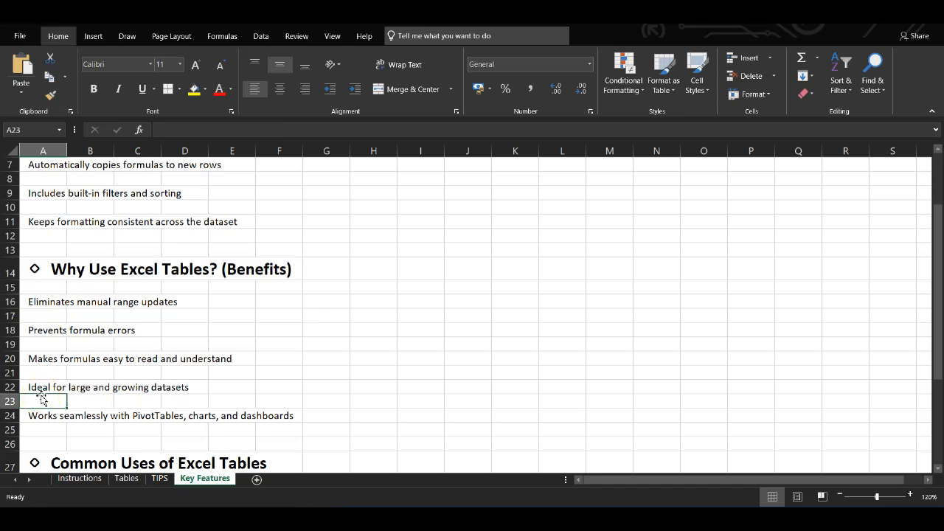
pyautogui.scroll(-2, 42, 399)
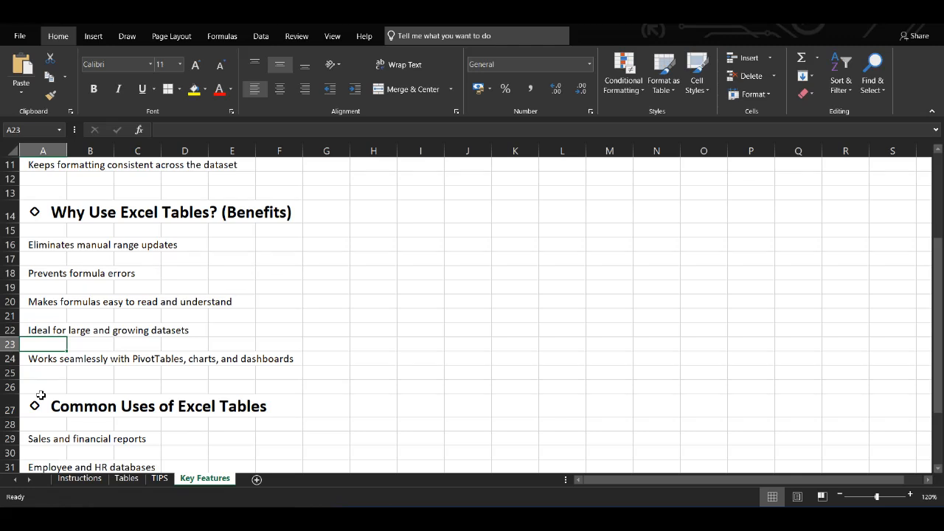
pyautogui.scroll(-2, 40, 395)
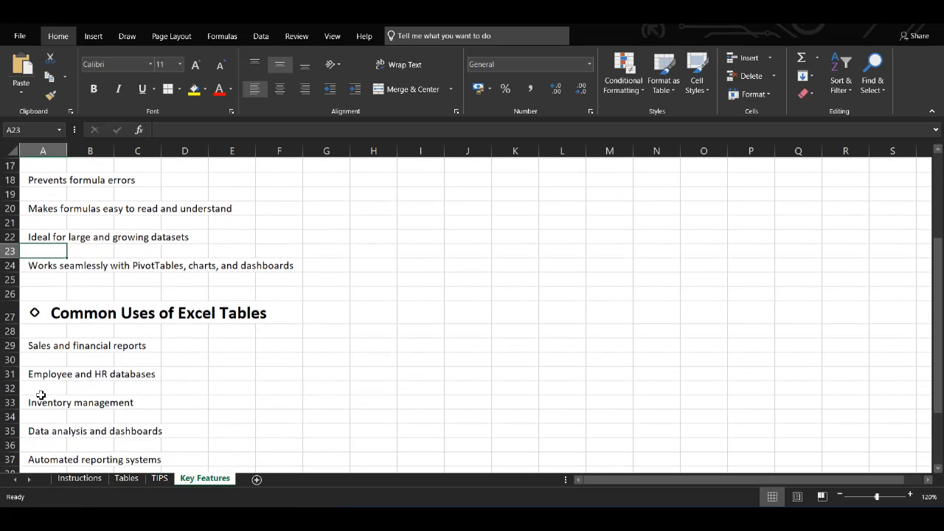
pyautogui.scroll(-5, 41, 395)
pyautogui.scroll(2, 41, 396)
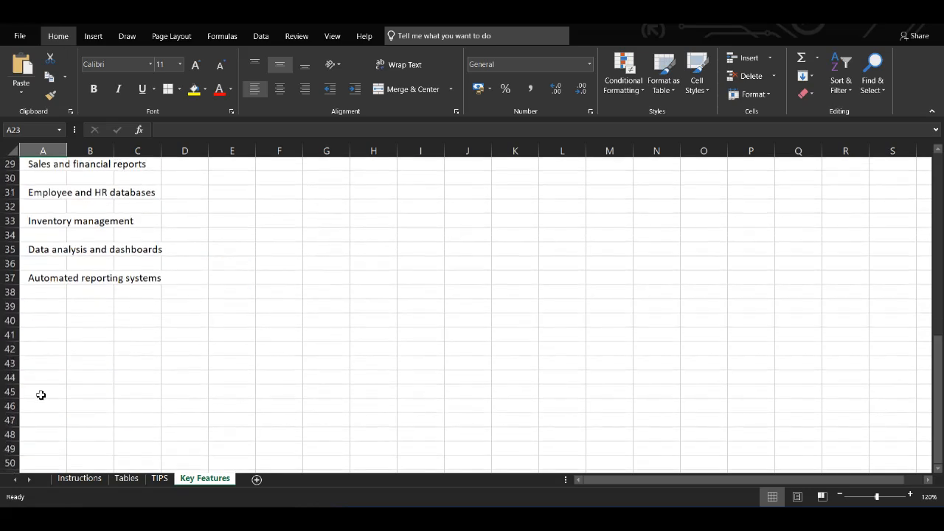